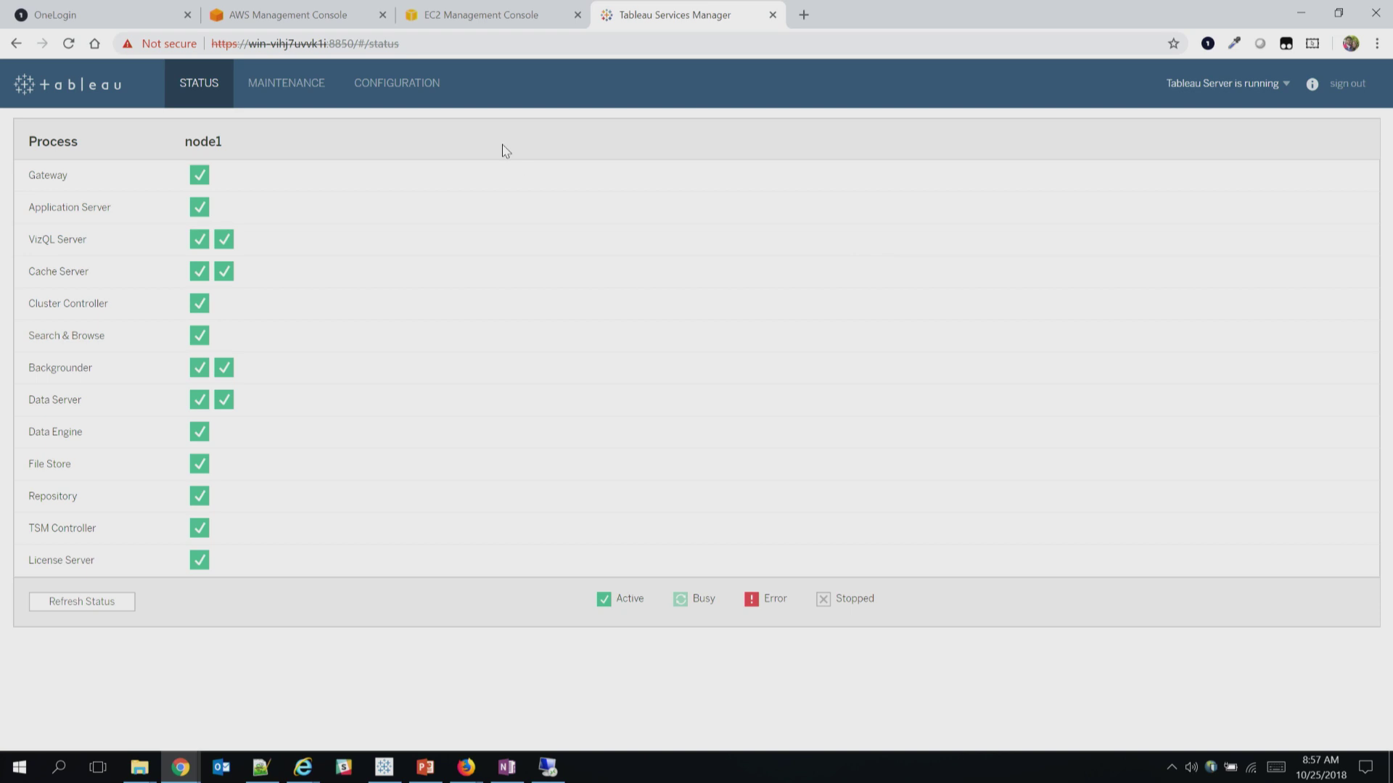
Step: Open the authentication method settings under User Identity & Access in the server configuration
left_click(404, 95)
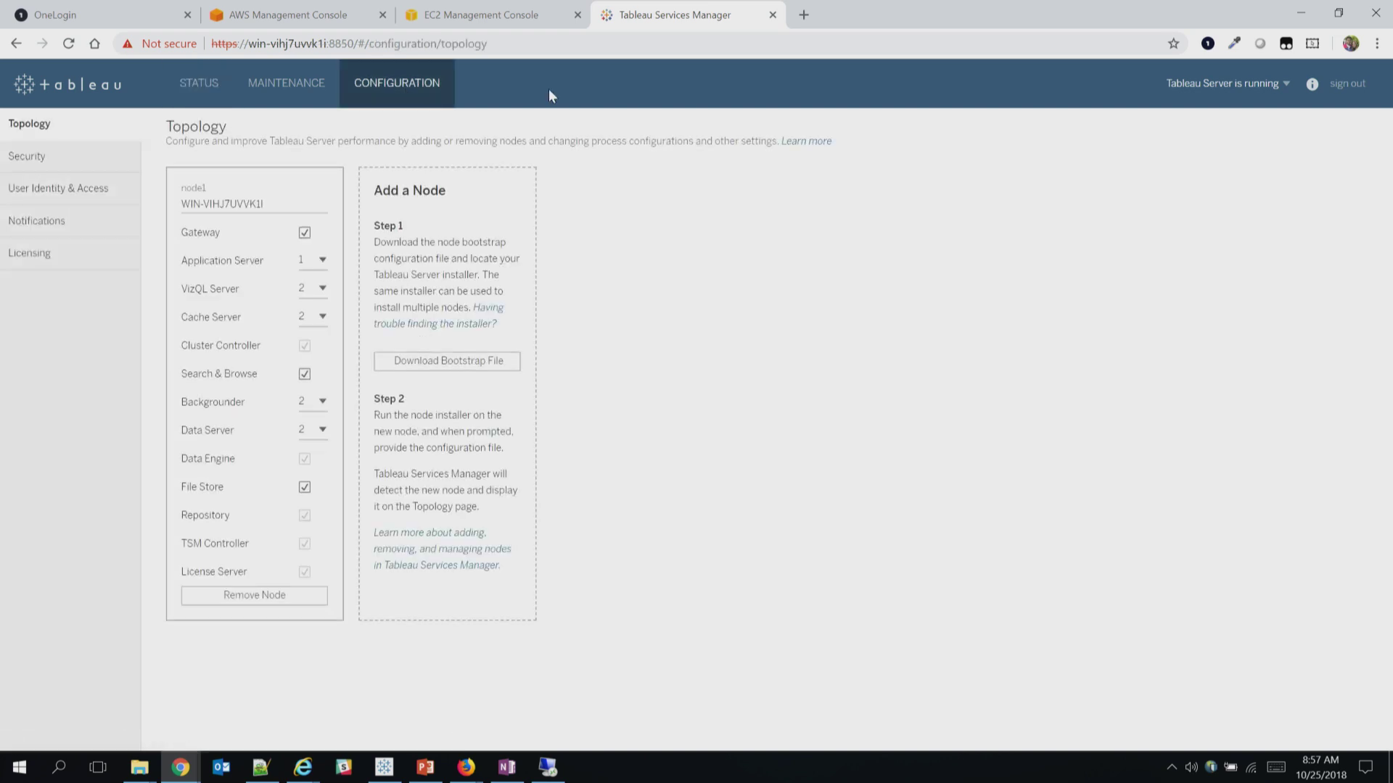
left_click(104, 193)
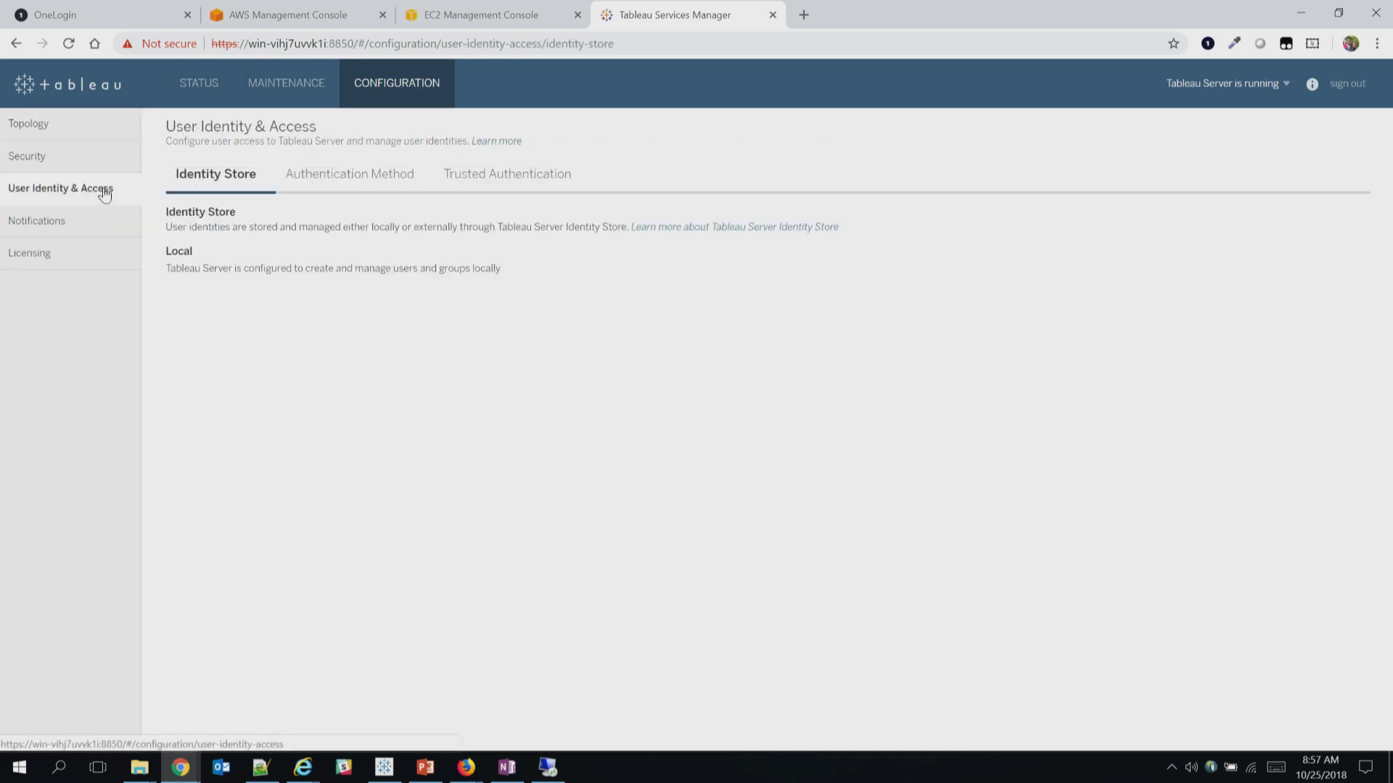
left_click(364, 180)
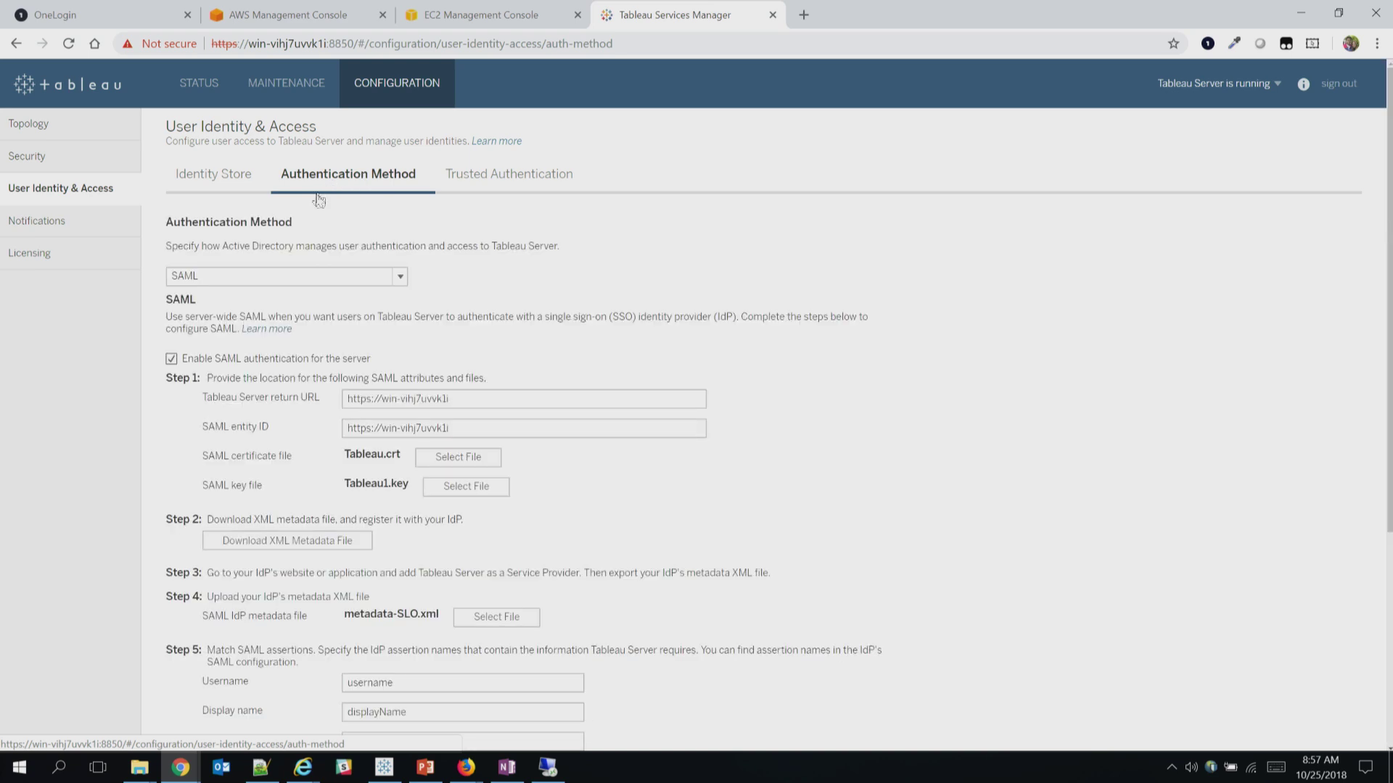
Step: Show the Username and password authentication method, and switch the selection back to SAML
left_click(252, 279)
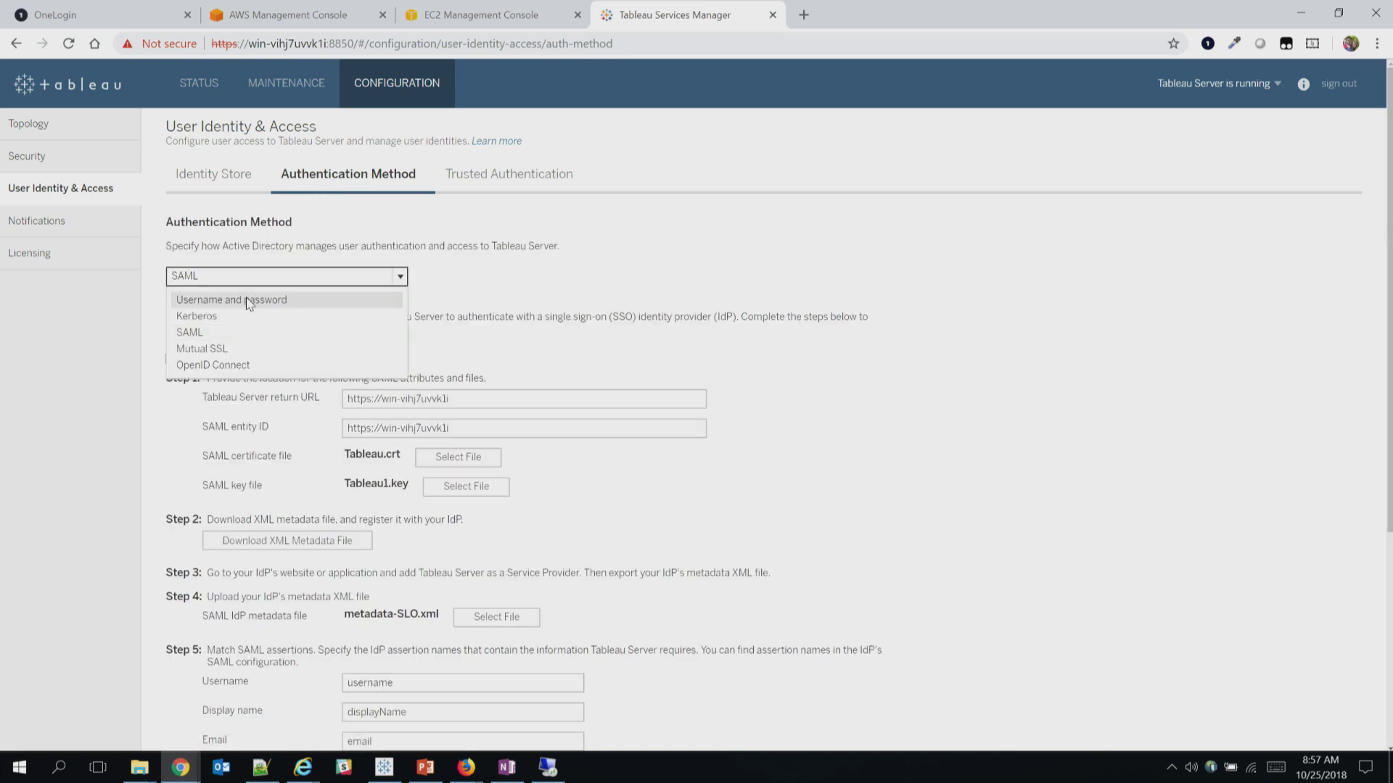
left_click(249, 300)
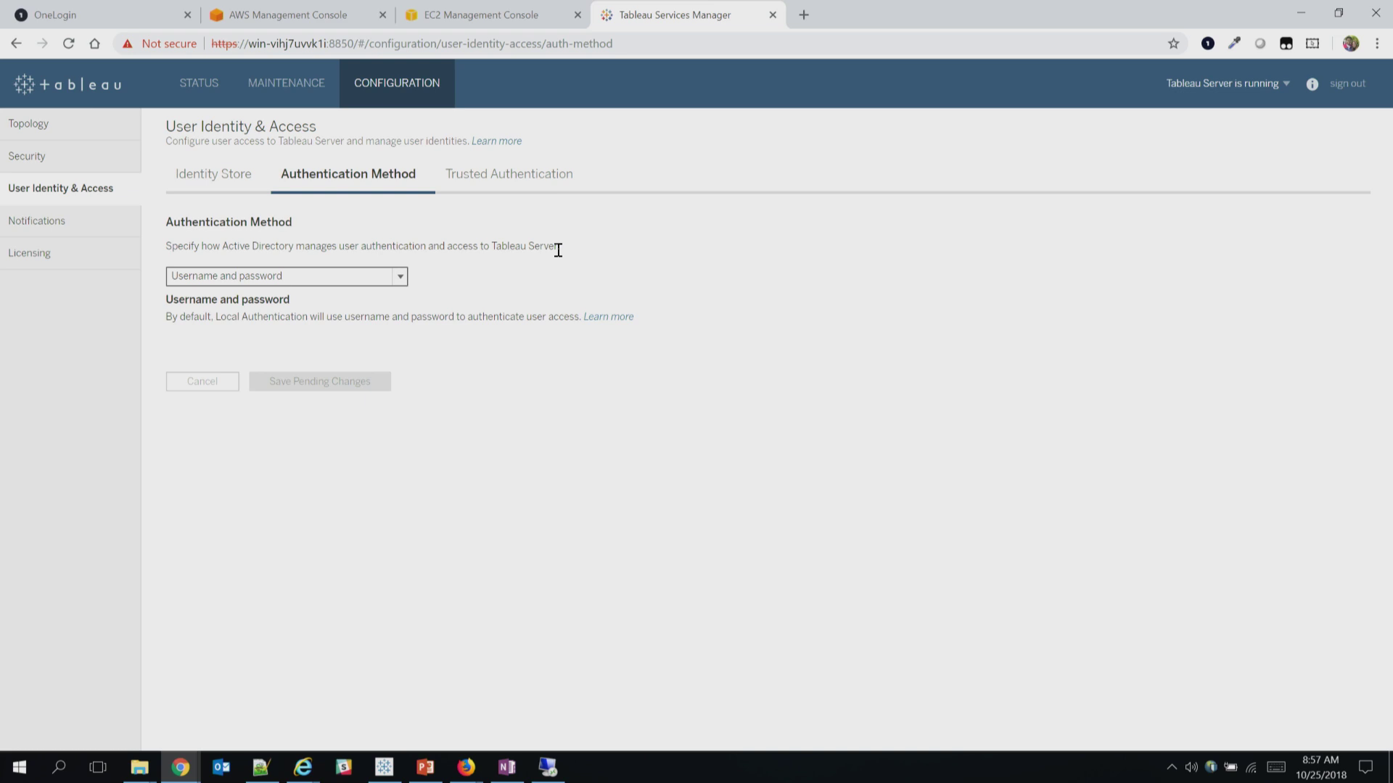
left_click(307, 277)
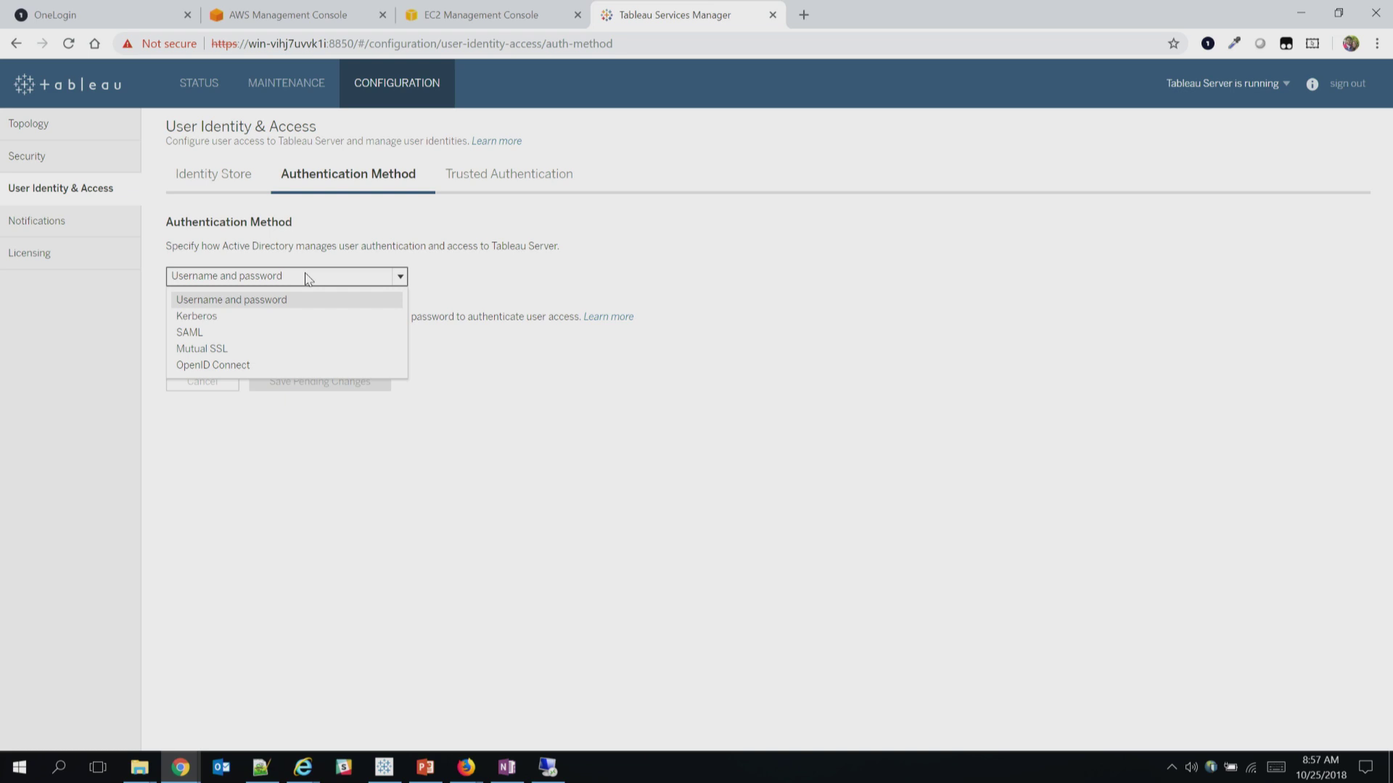
left_click(243, 334)
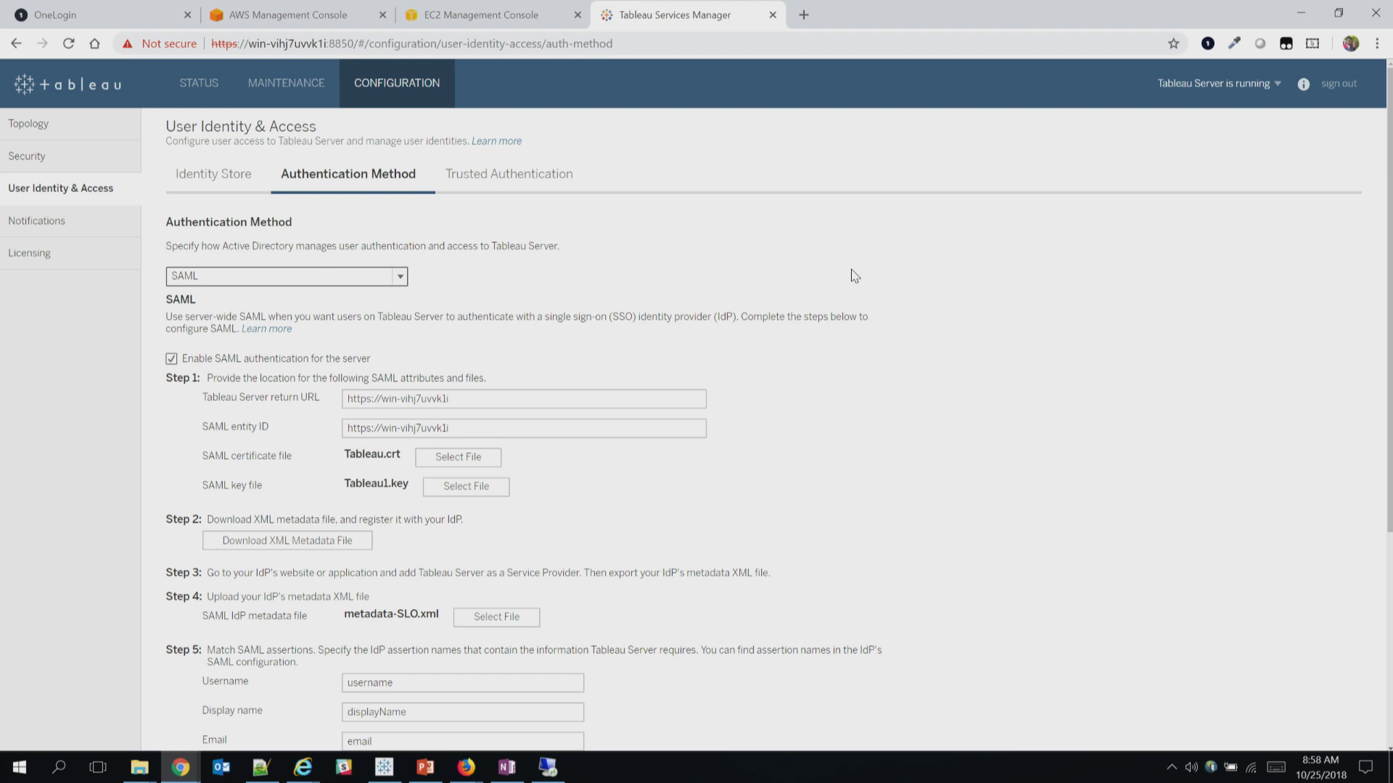
Step: Examine the SAML configuration from the return URL and certificate files in Step 1 through the sign-in and sign-out options in Step 6
left_click_drag(1390, 188, 1390, 278)
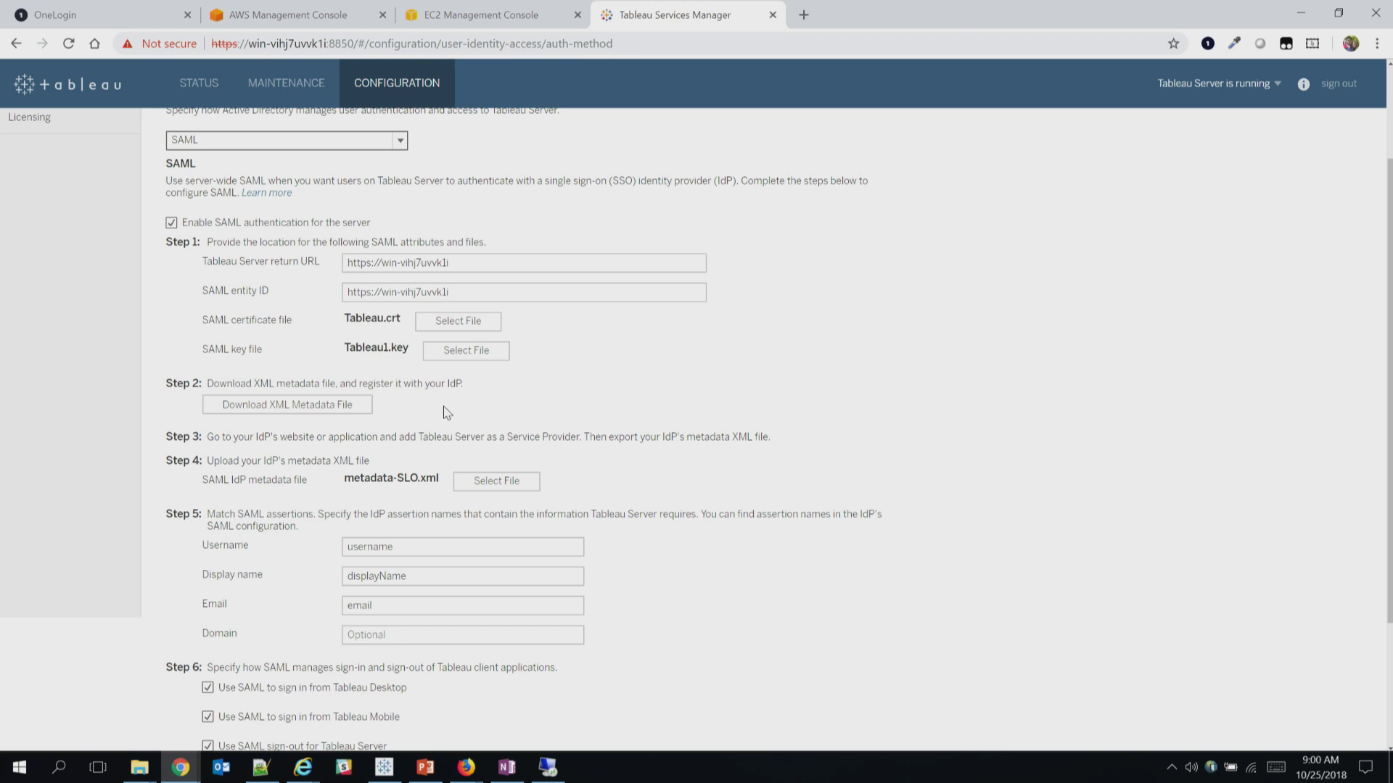
key("Down")
key("Up")
key("Up")
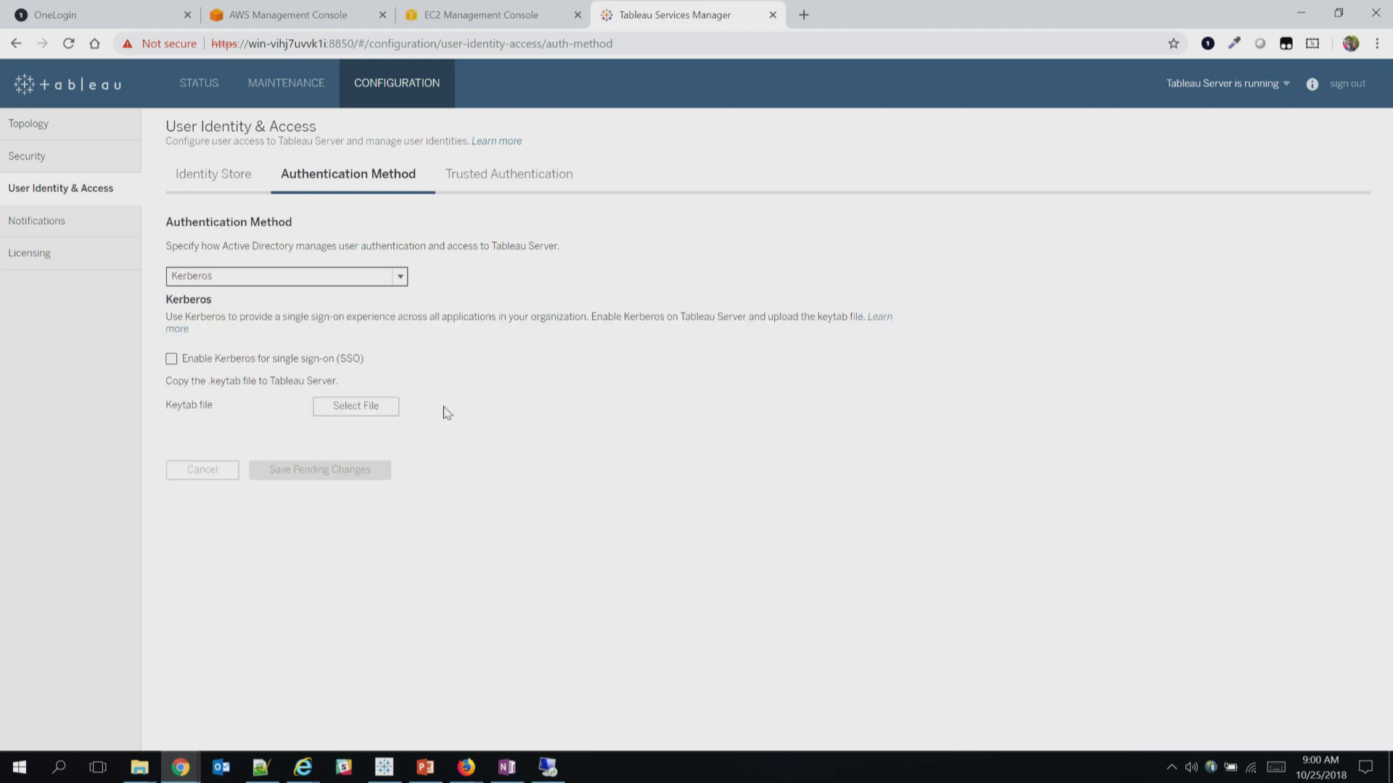
key("Down")
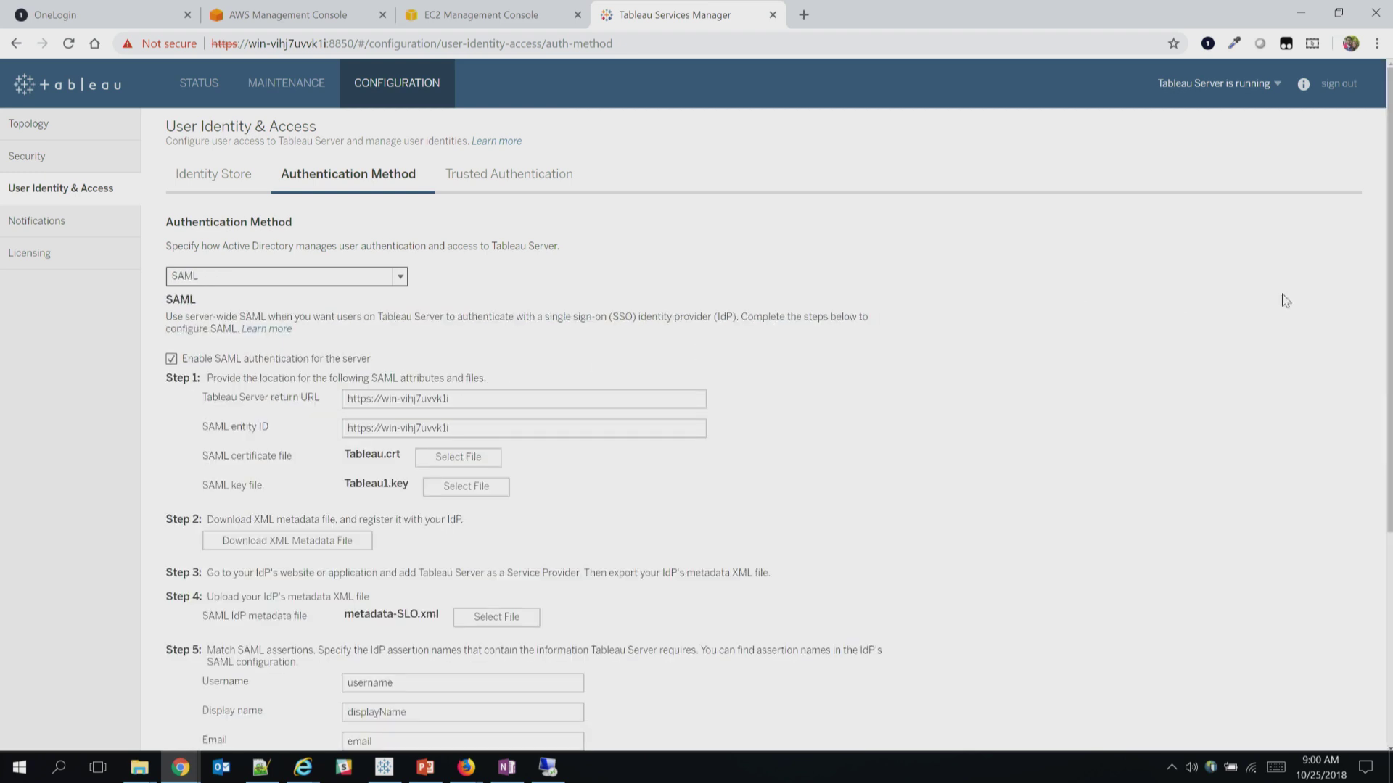
scroll(1389, 283, "down", 1)
scroll(1389, 283, "down", 1)
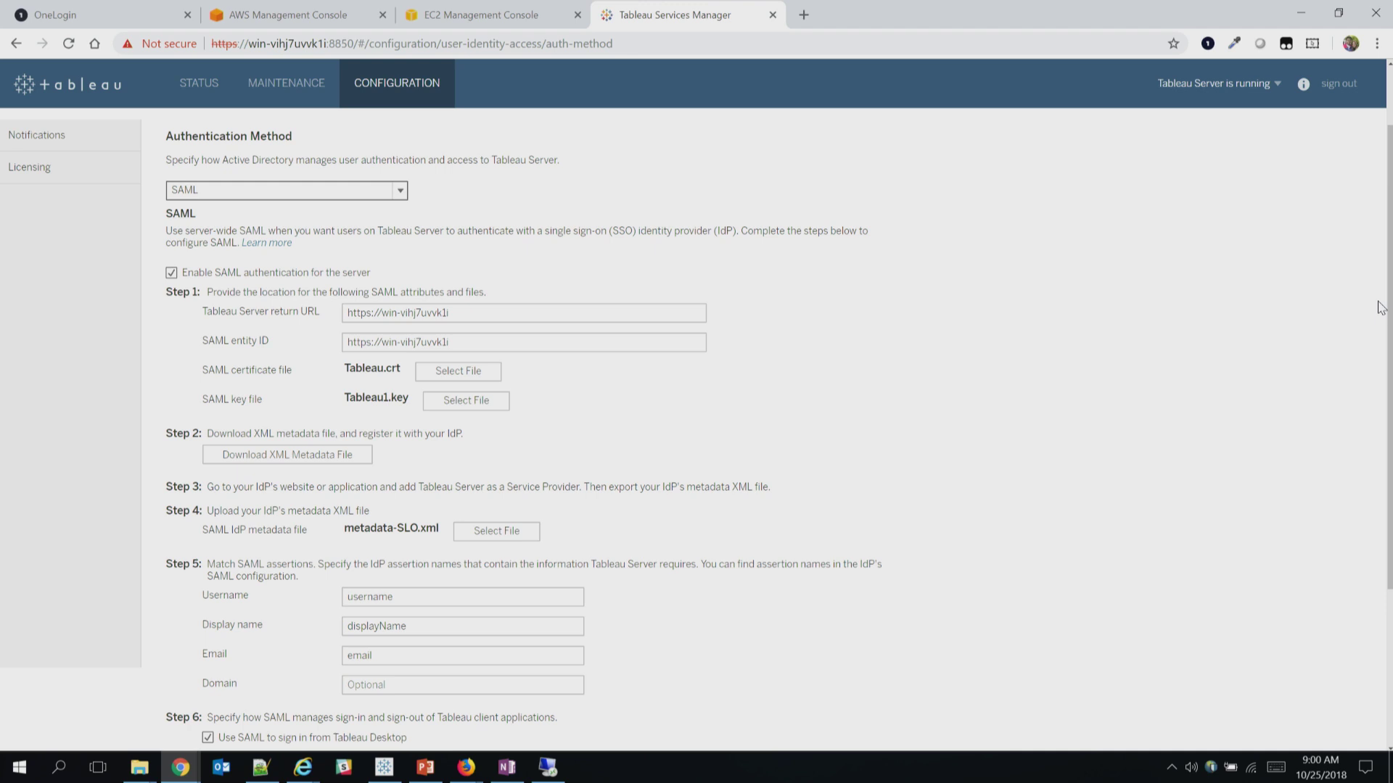
scroll(1379, 307, "down", 1)
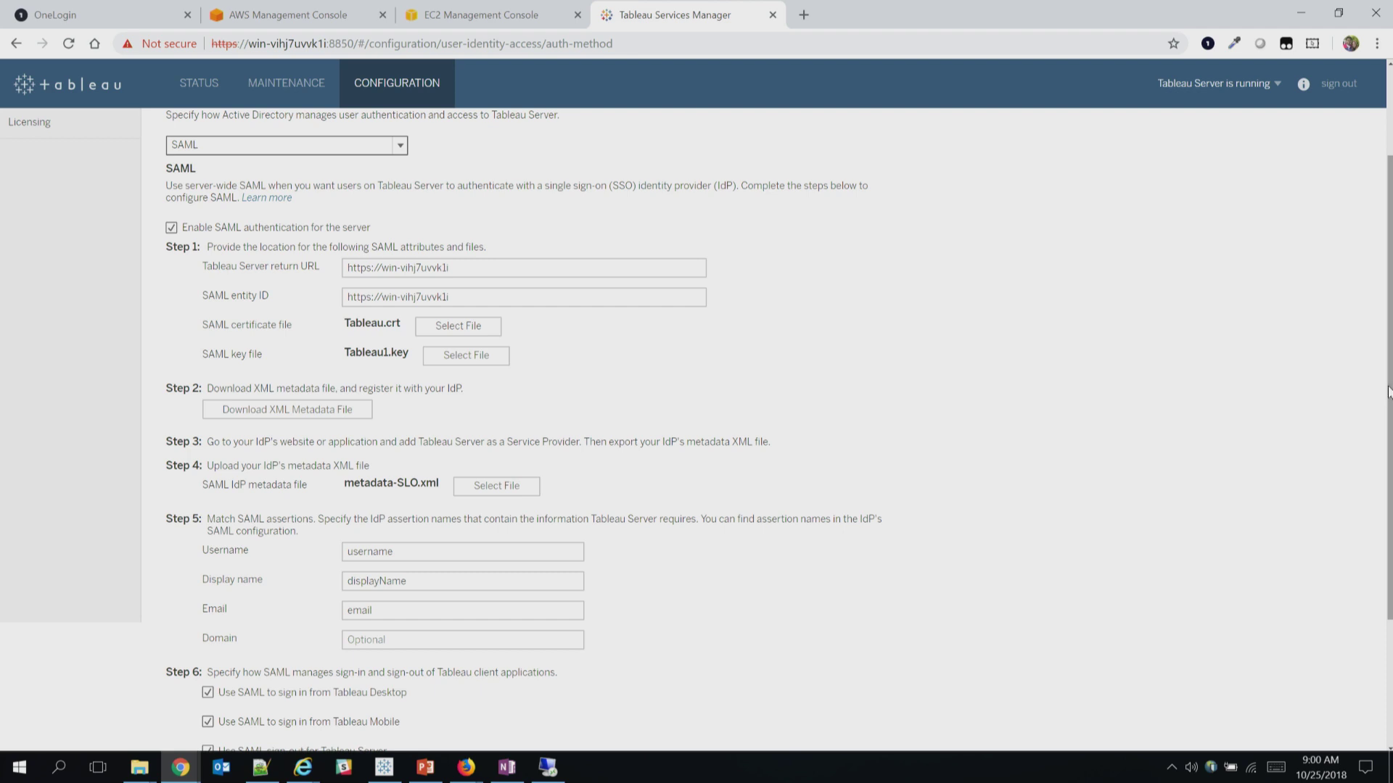
scroll(1387, 392, "down", 2)
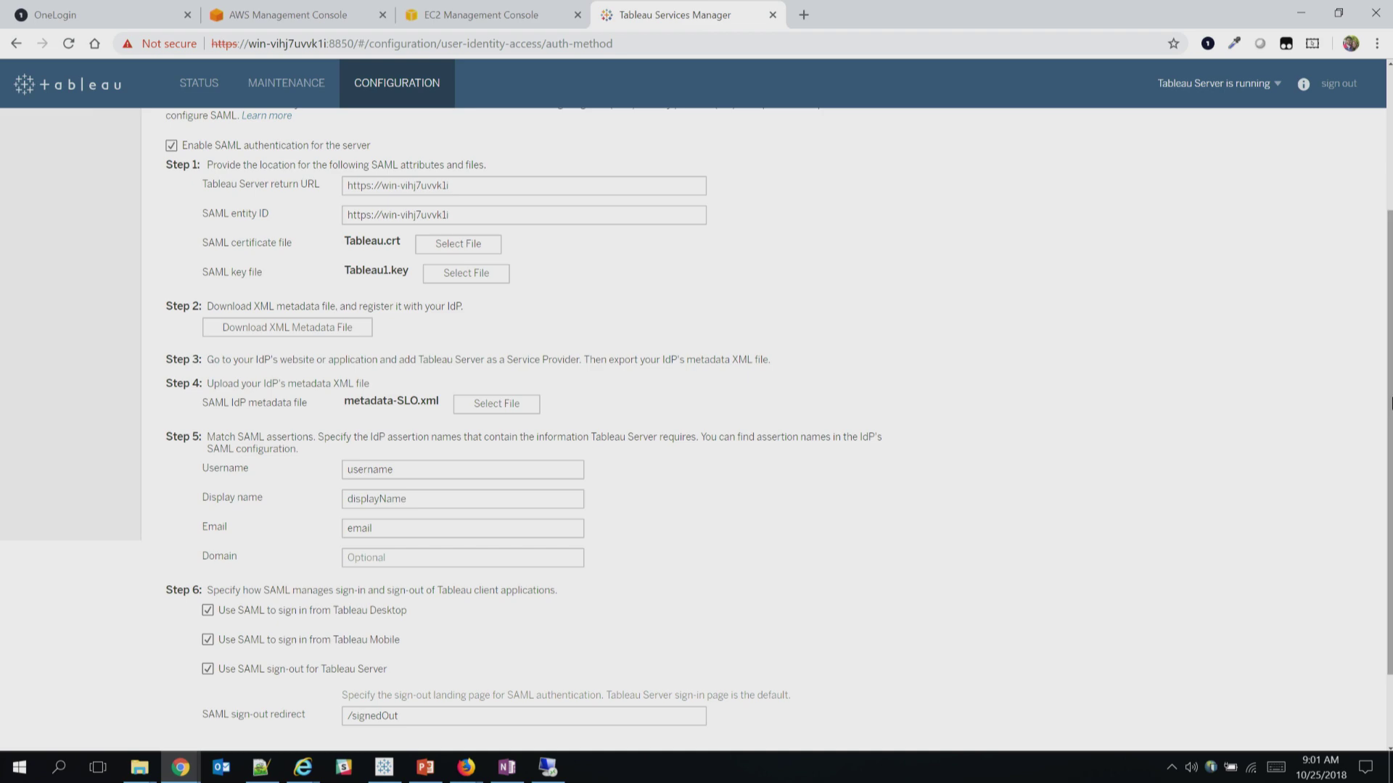
left_click_drag(1389, 404, 1389, 280)
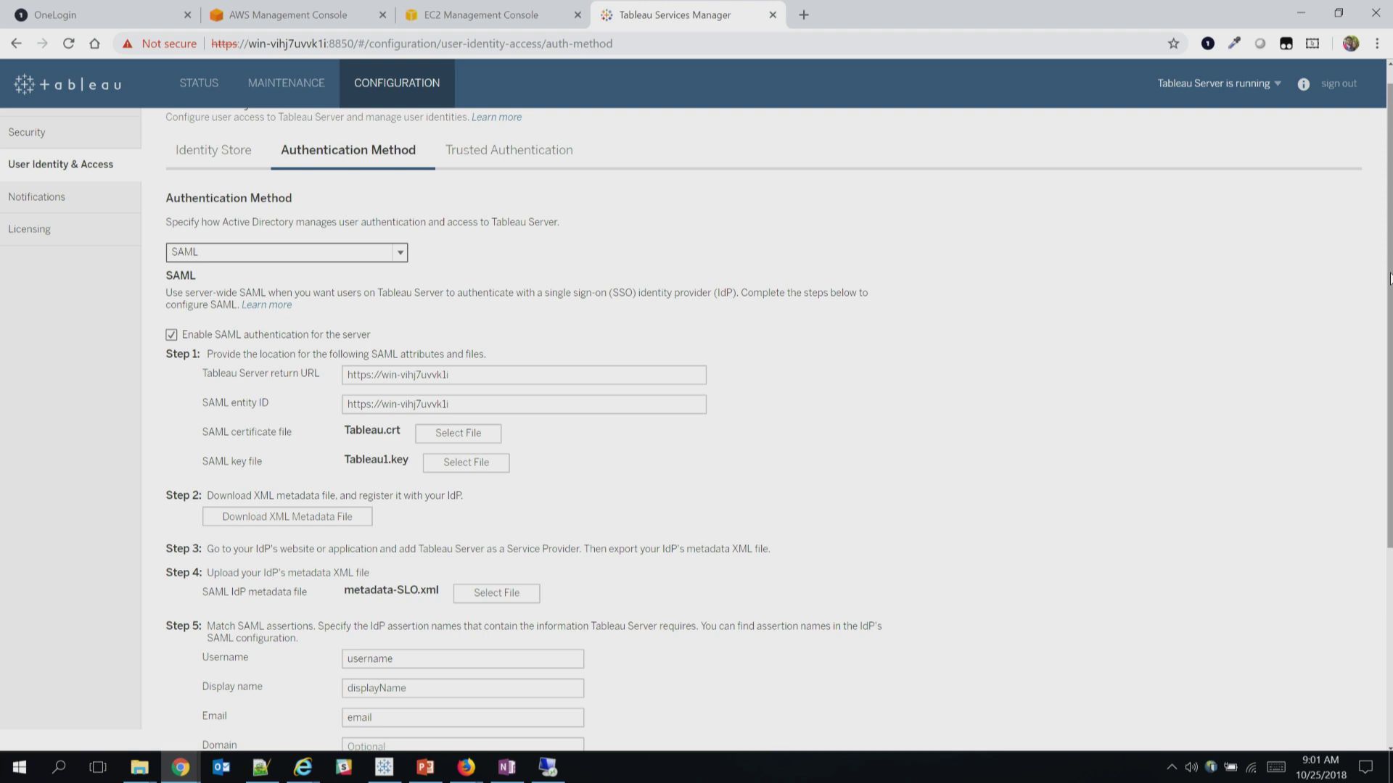
Step: Load login.okta.com in a new browser tab, choose the existing account and sign in to Okta with the saved credentials
left_click(802, 16)
type("login")
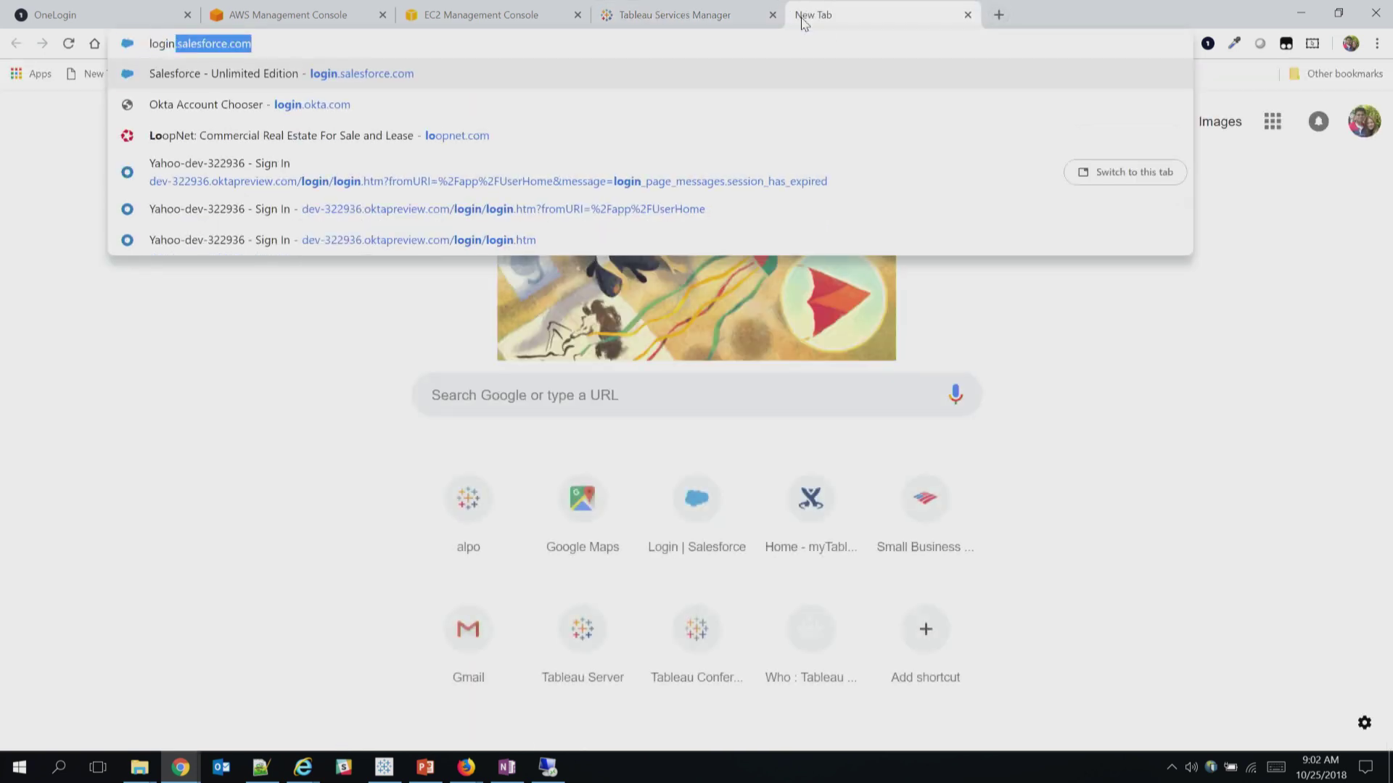
type(".ok")
key("Return")
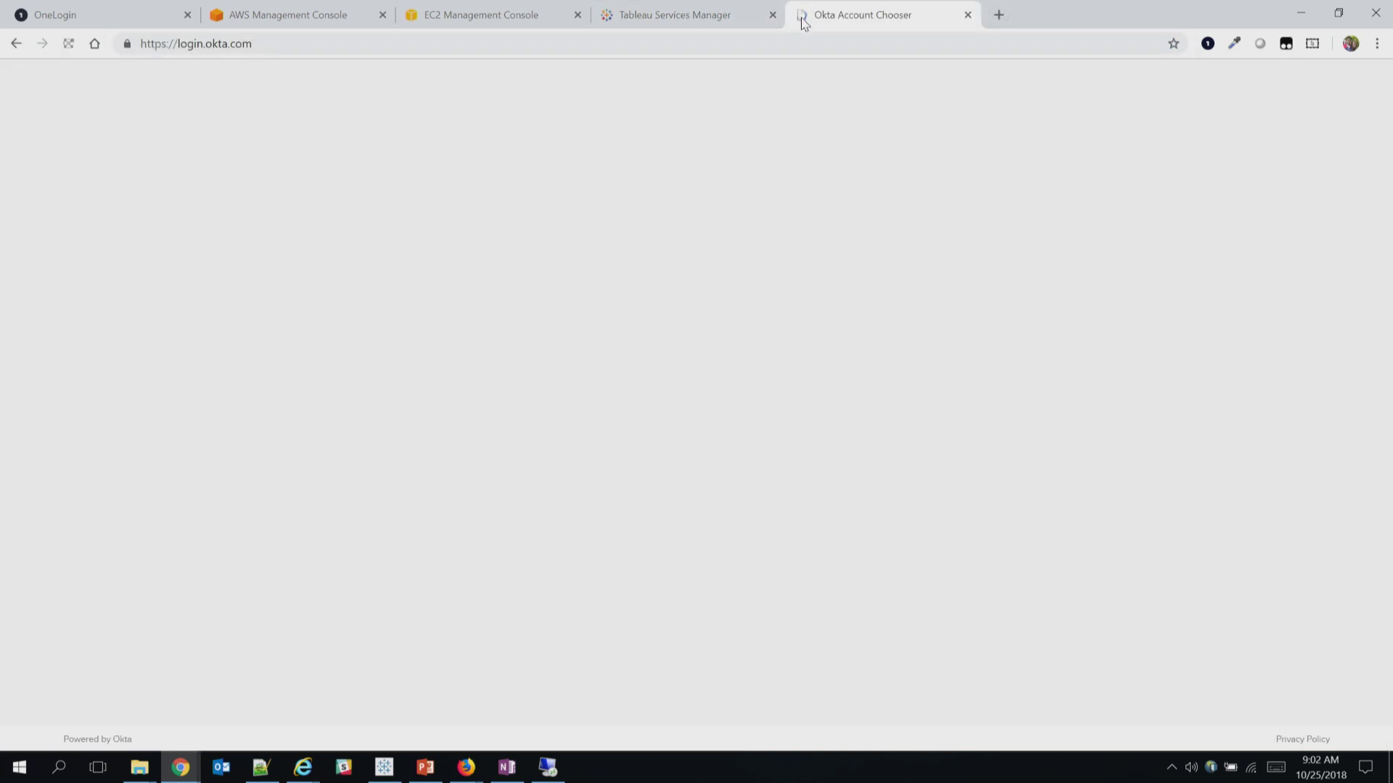
left_click(676, 308)
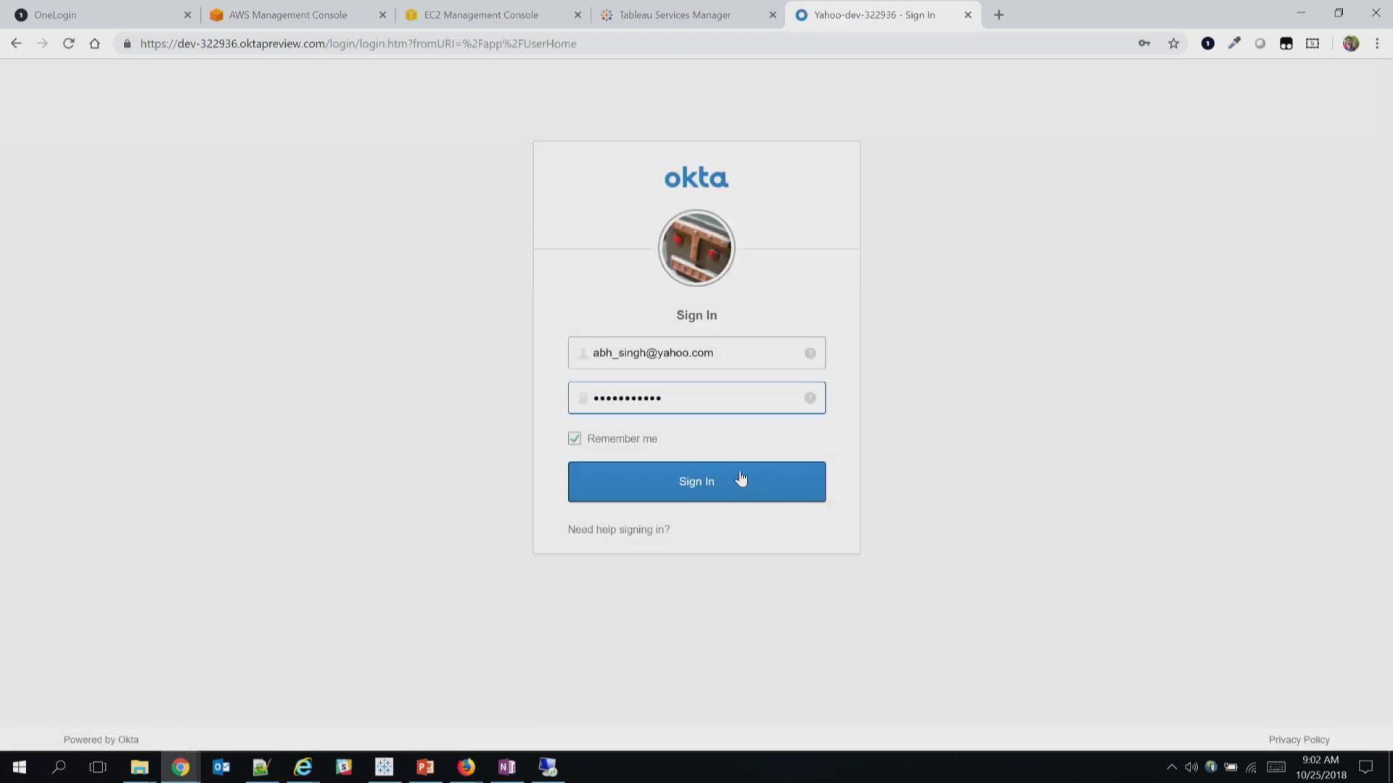
left_click(723, 489)
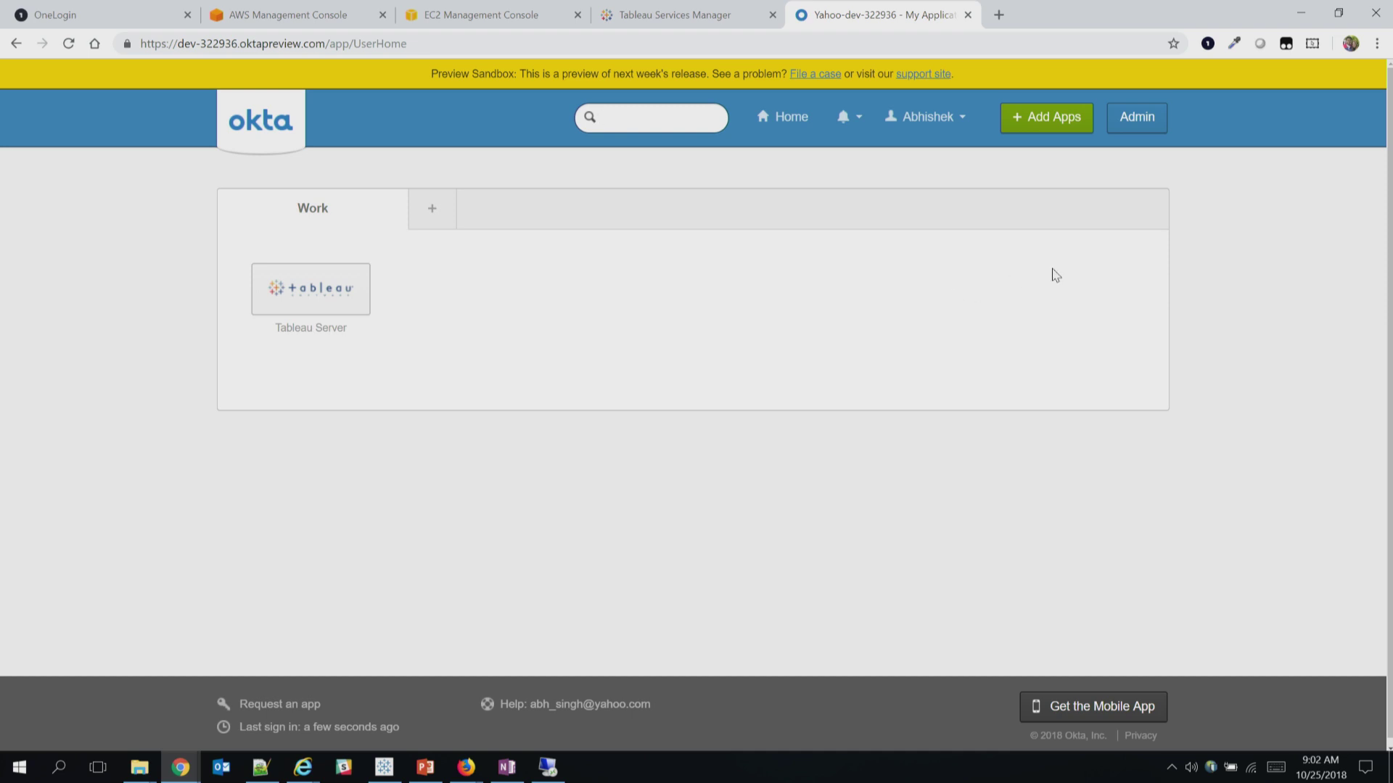
Step: Go to the Okta admin console and open its Applications list
left_click(1140, 126)
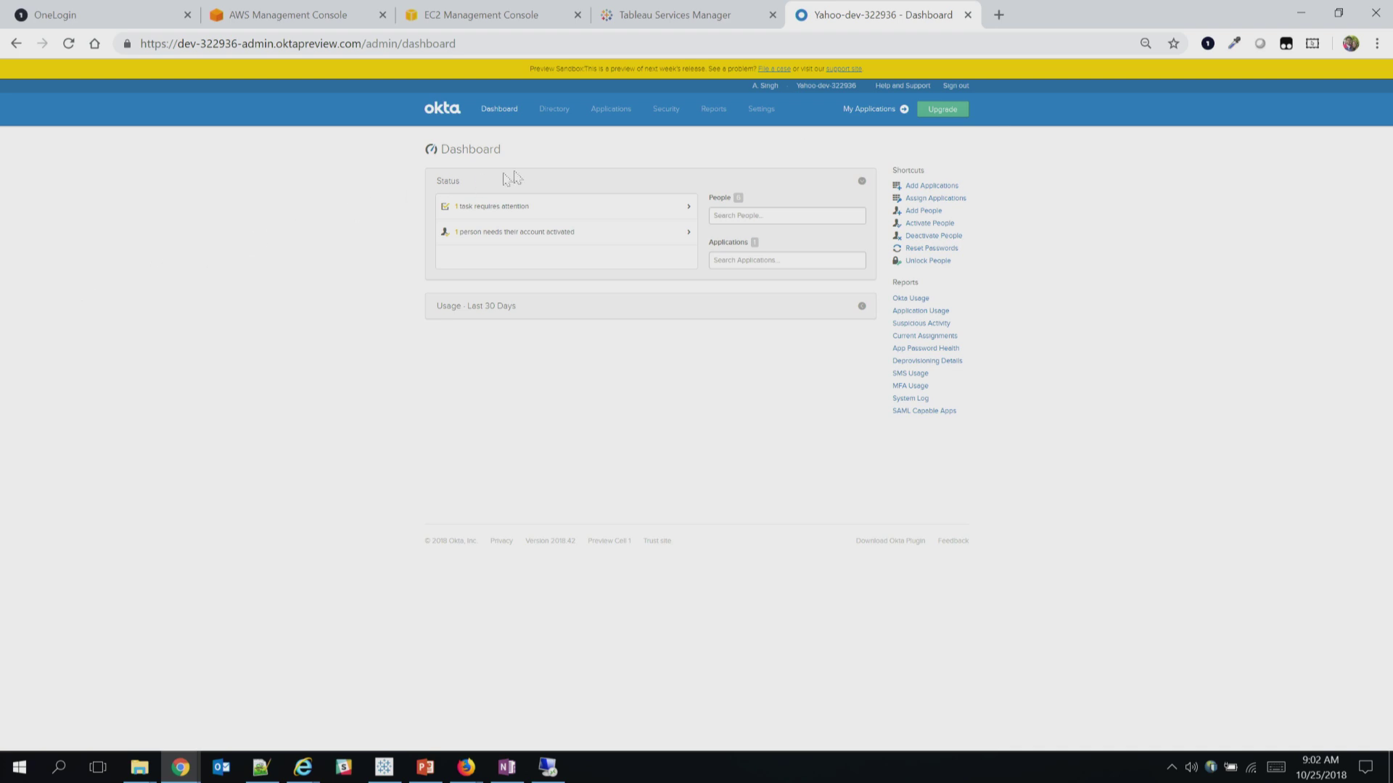
mouse_move(604, 118)
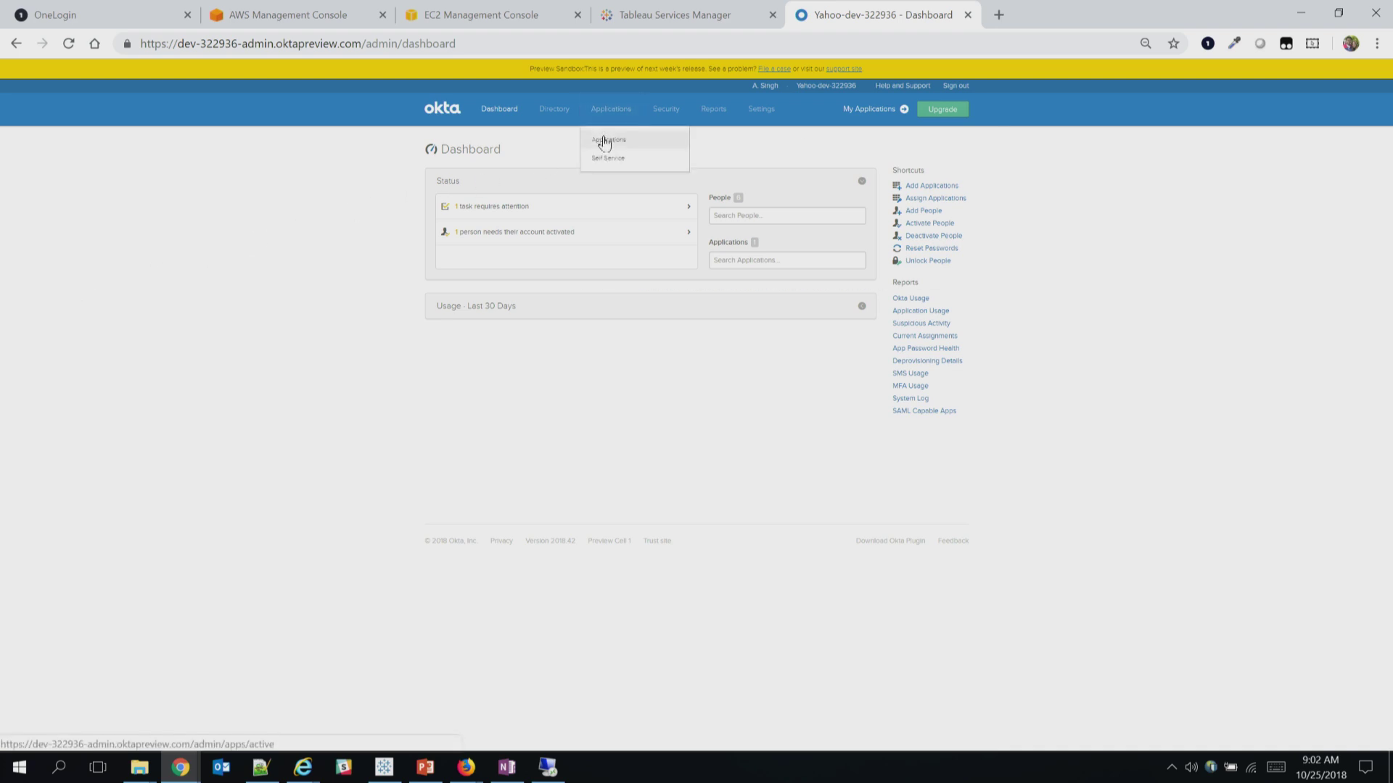
left_click(605, 142)
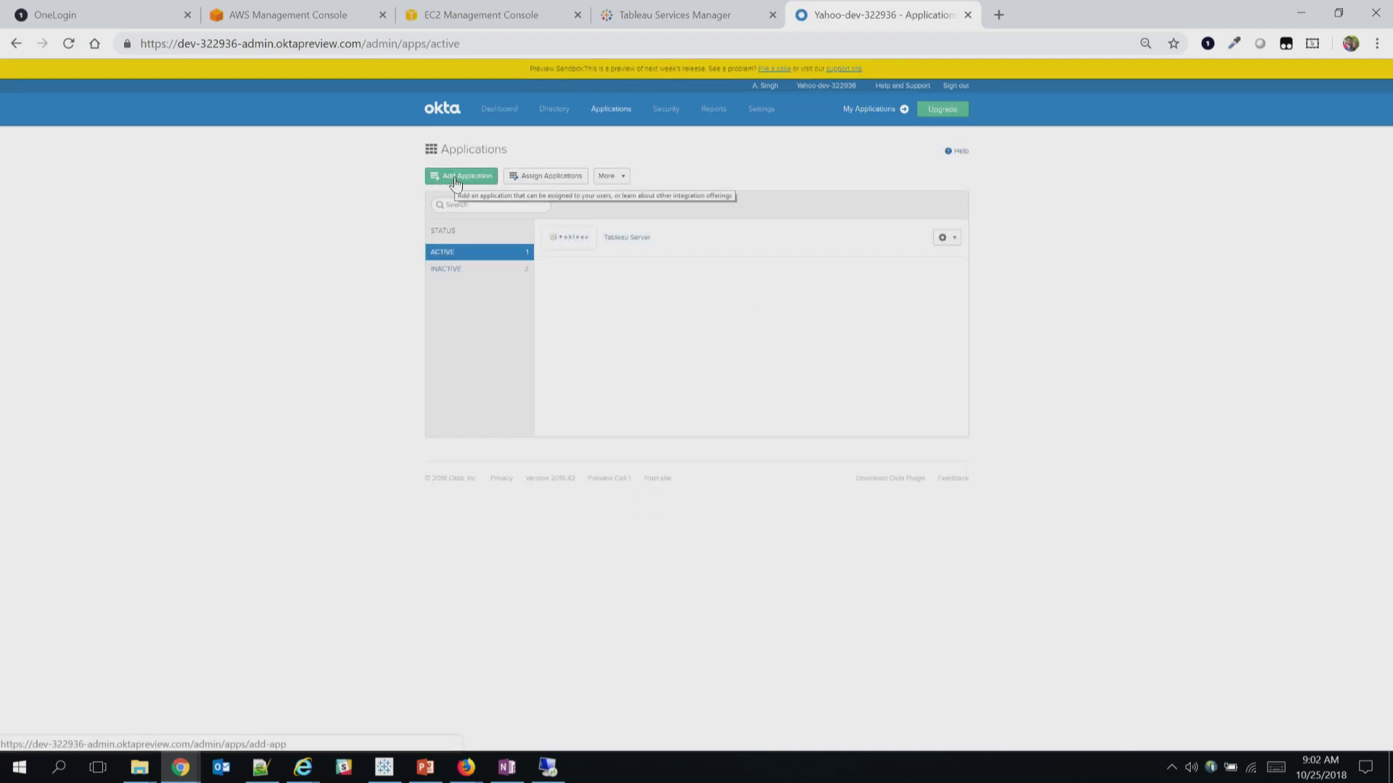
Step: Search the Add Application catalog for Tableau, and return to the Applications list without adding anything
left_click(456, 179)
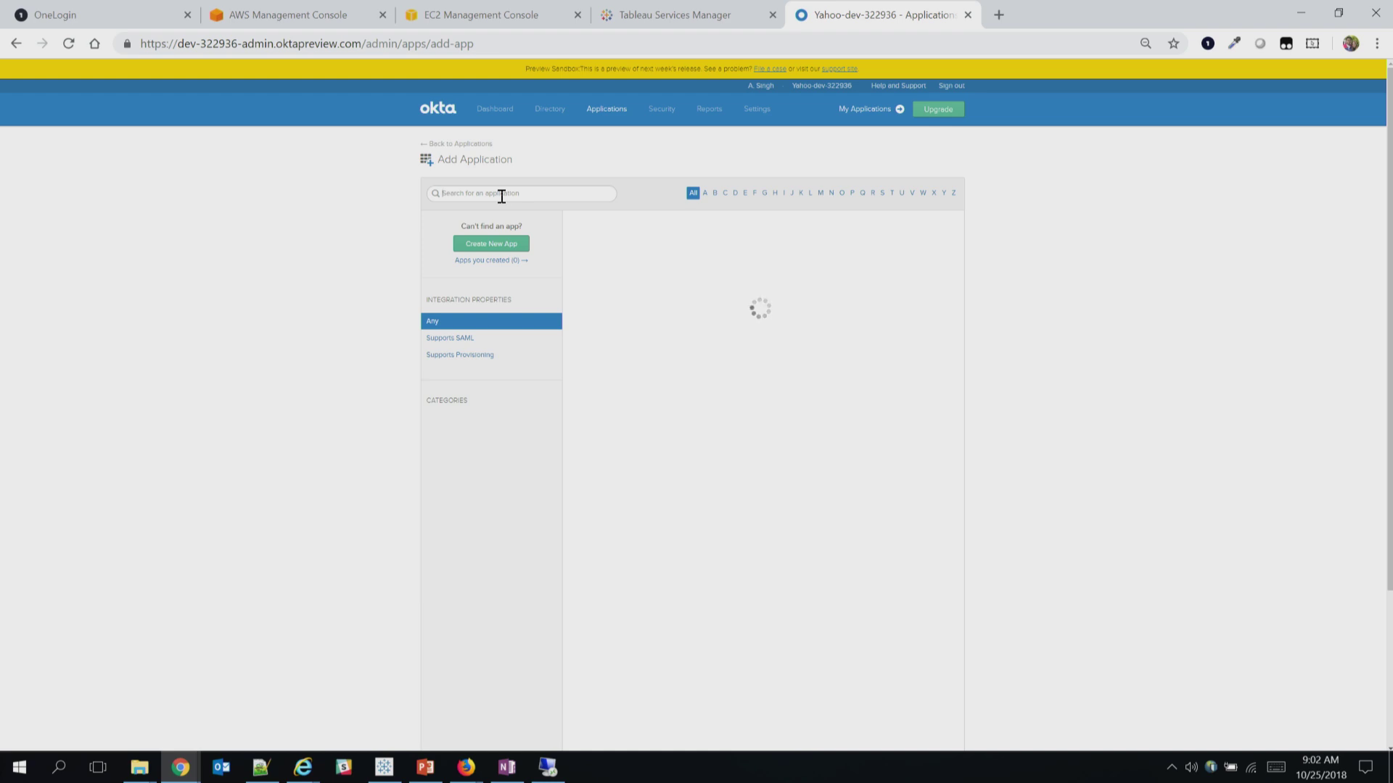
type("t")
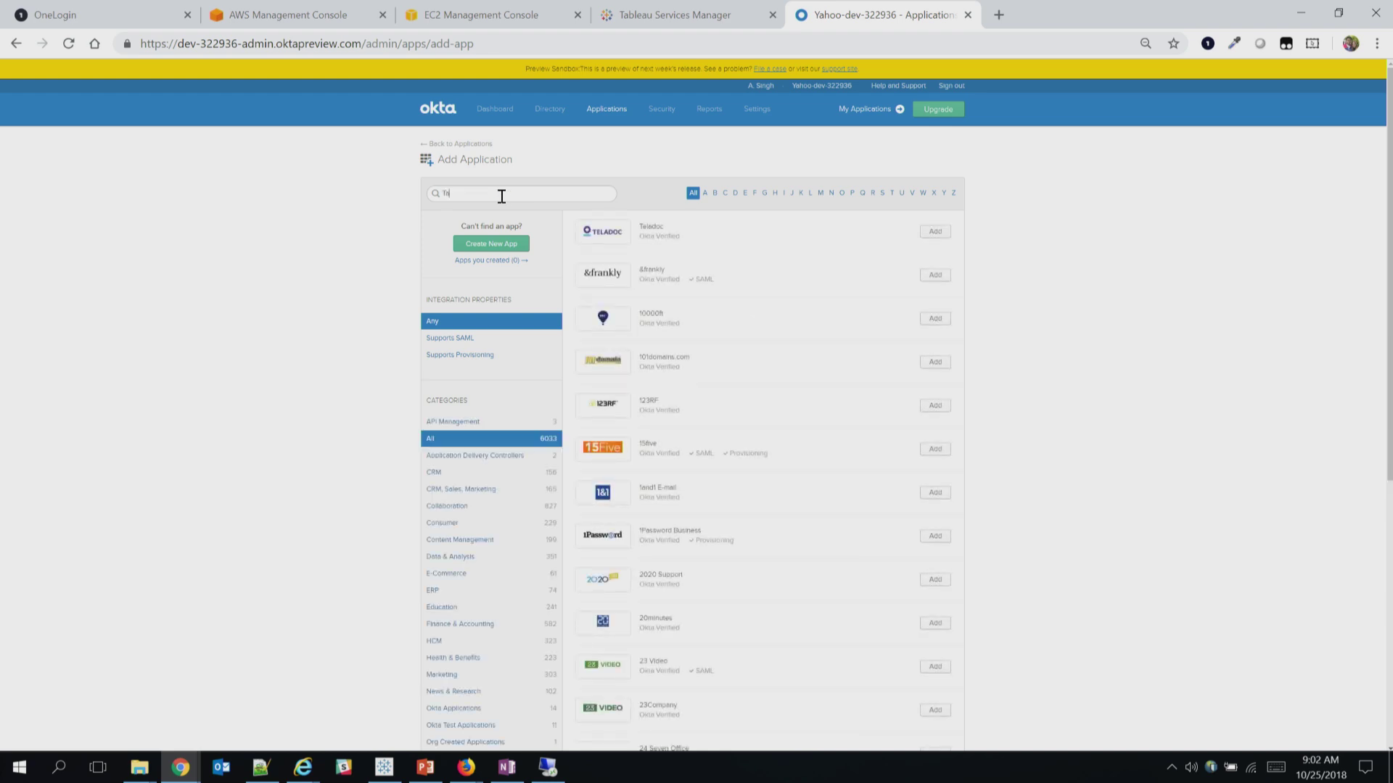
type("ableau")
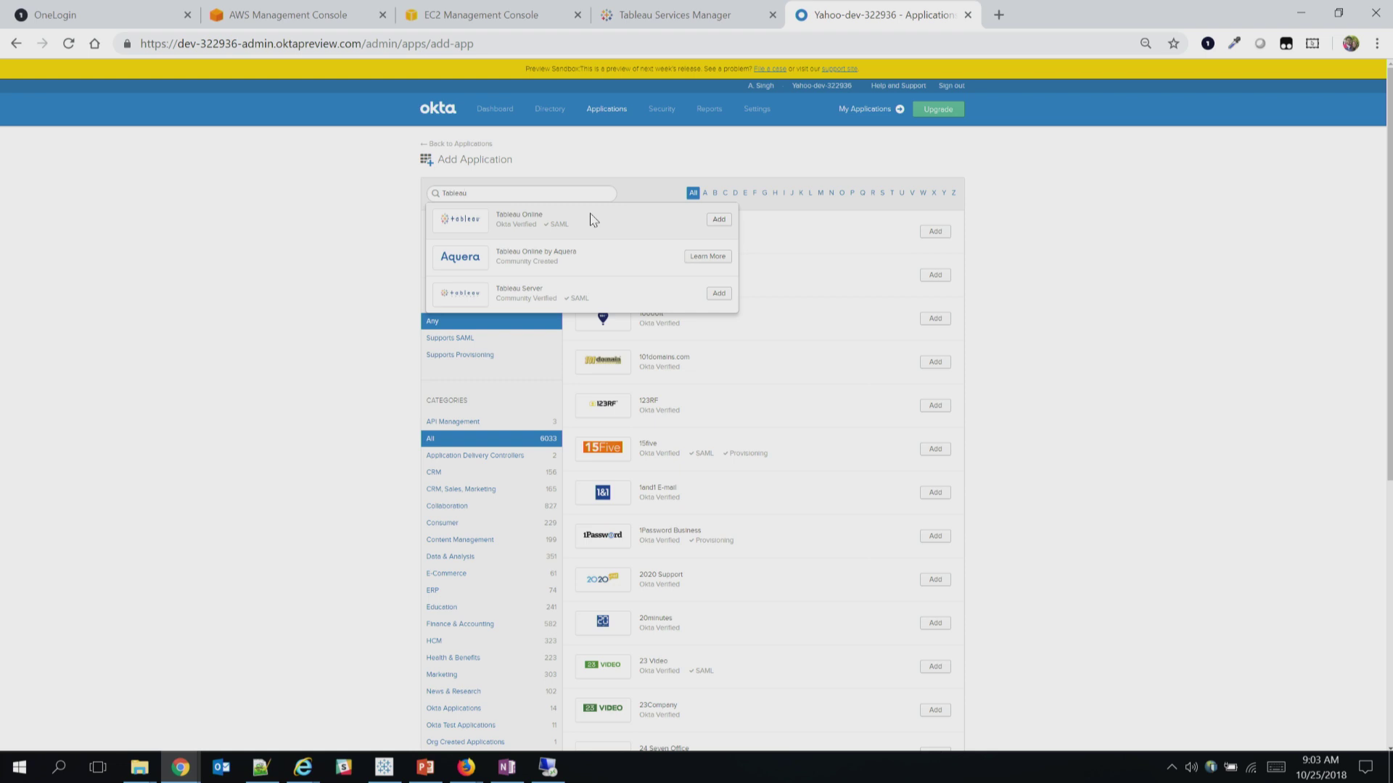
left_click(1064, 219)
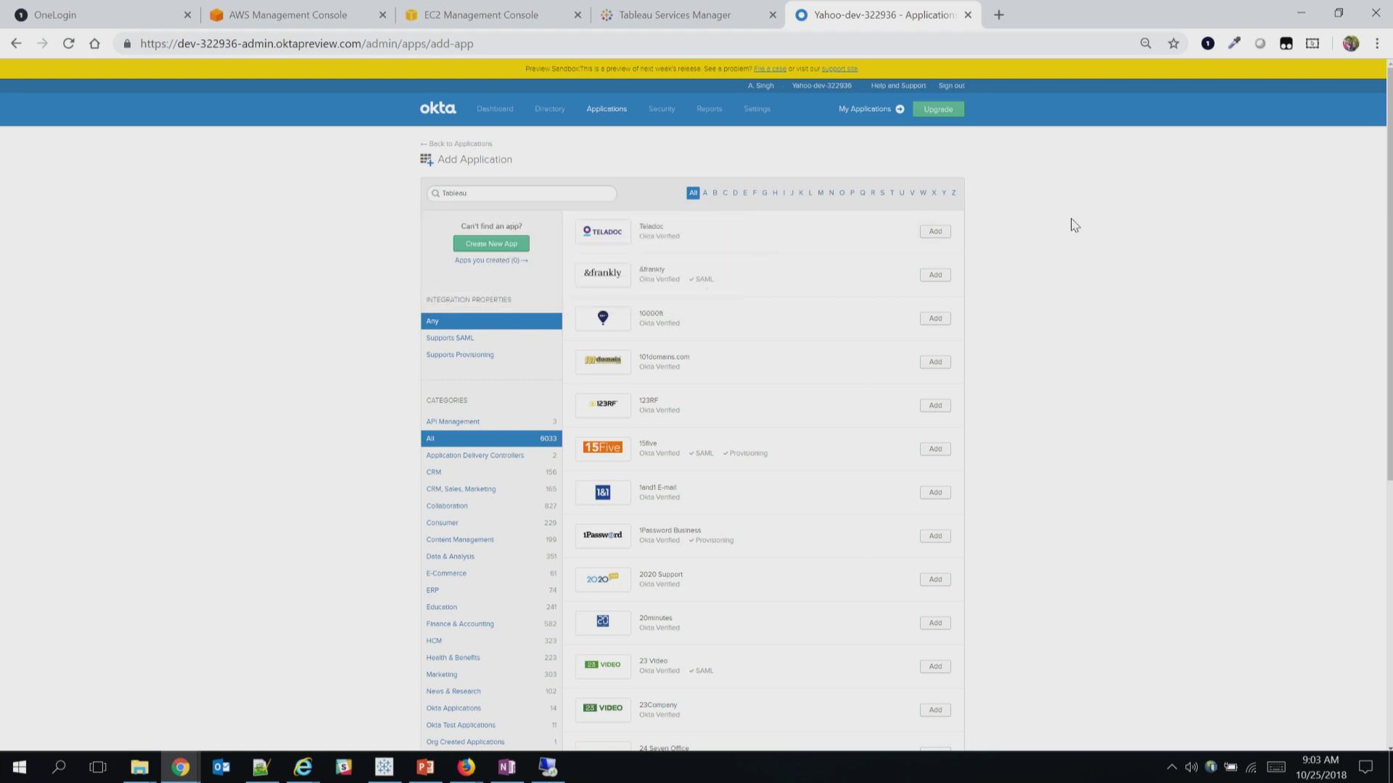
left_click(452, 143)
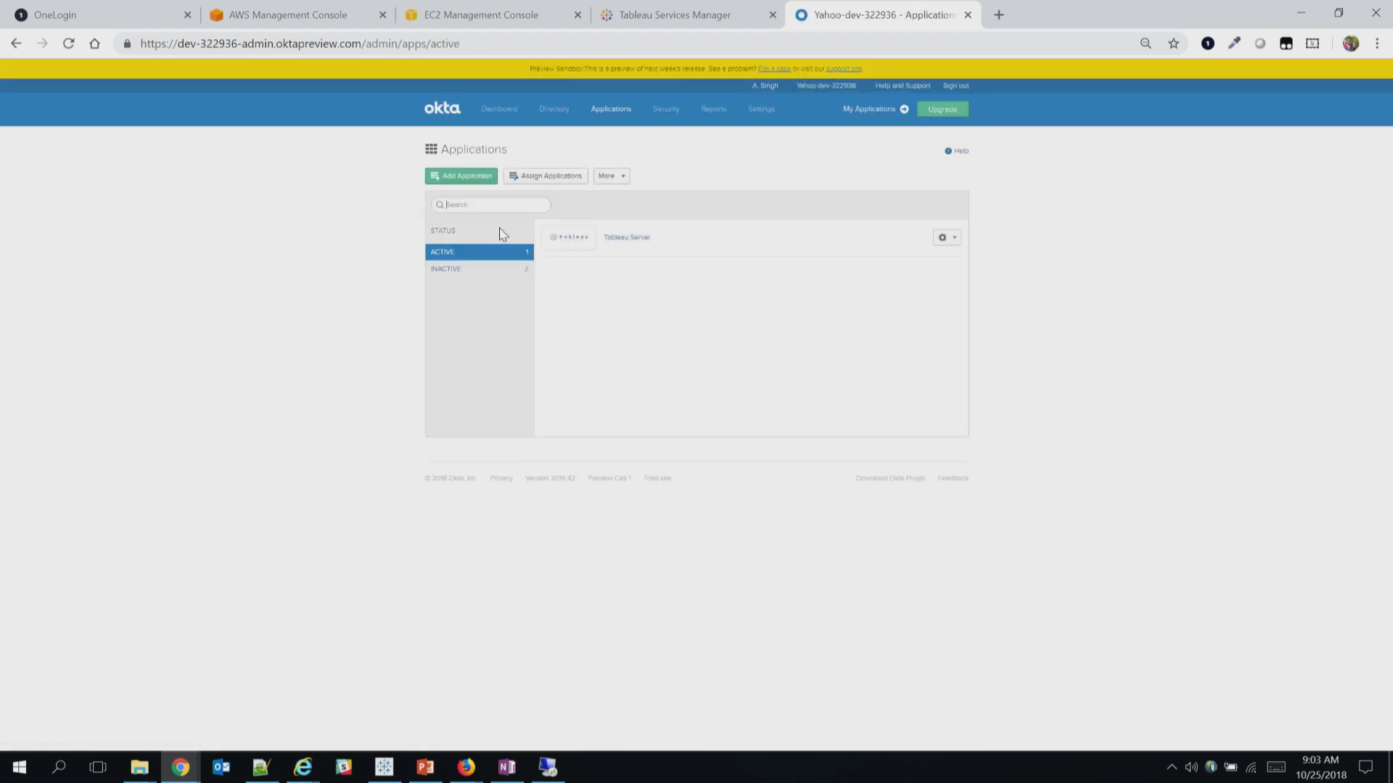
Step: Open the existing Tableau Server application's Sign On settings for editing
left_click(619, 239)
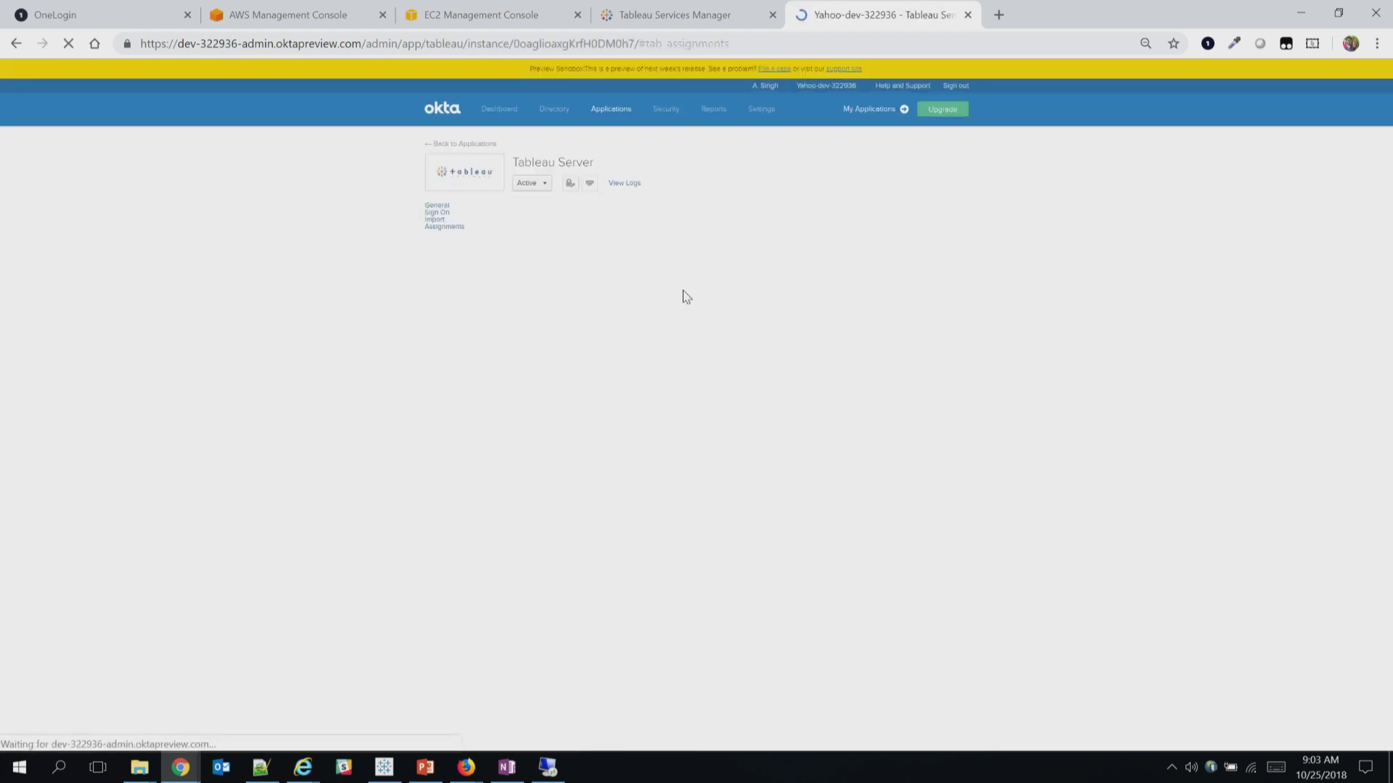
left_click(487, 216)
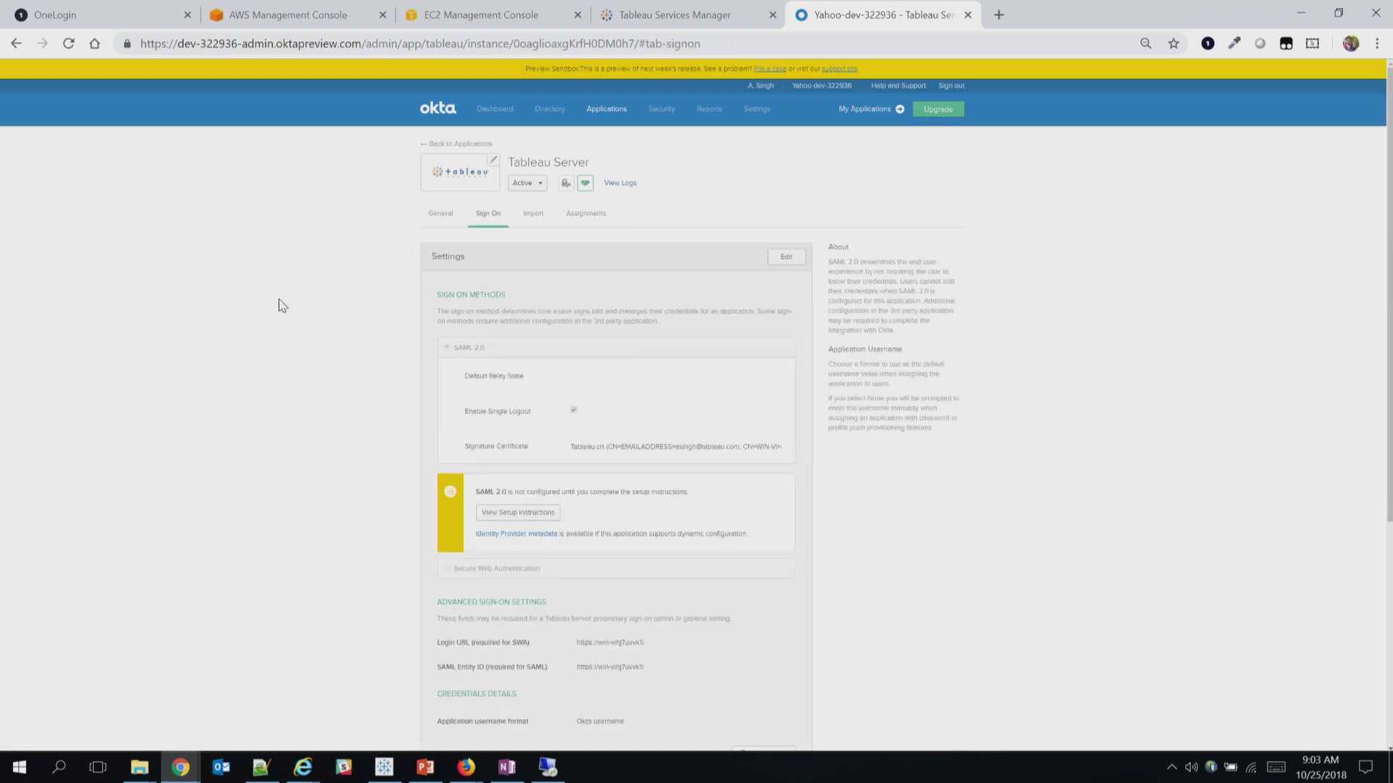
left_click(784, 257)
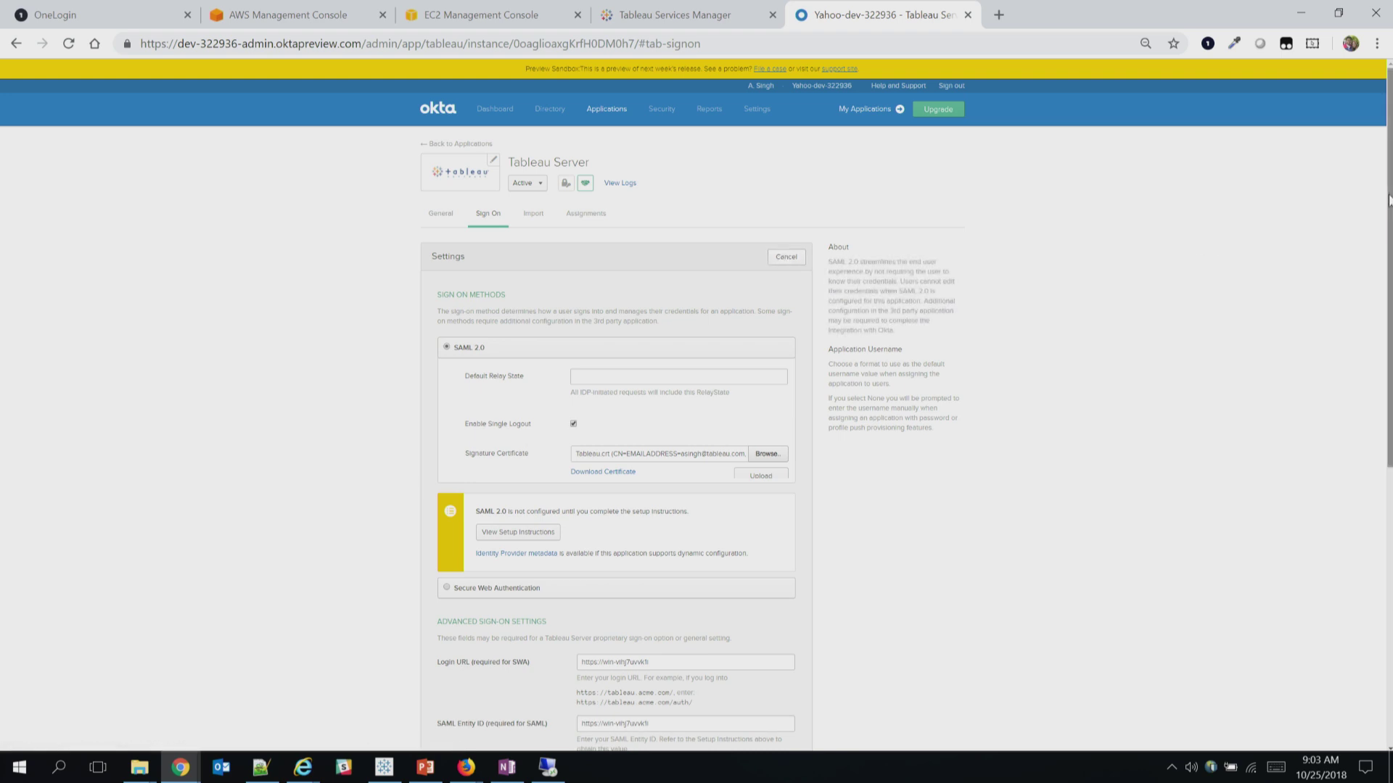
Step: Examine the SAML 2.0 sign-on settings, including the login URL, SAML entity ID and the available application username formats
scroll(1389, 255, "down", 3)
left_click_drag(1390, 255, 1390, 304)
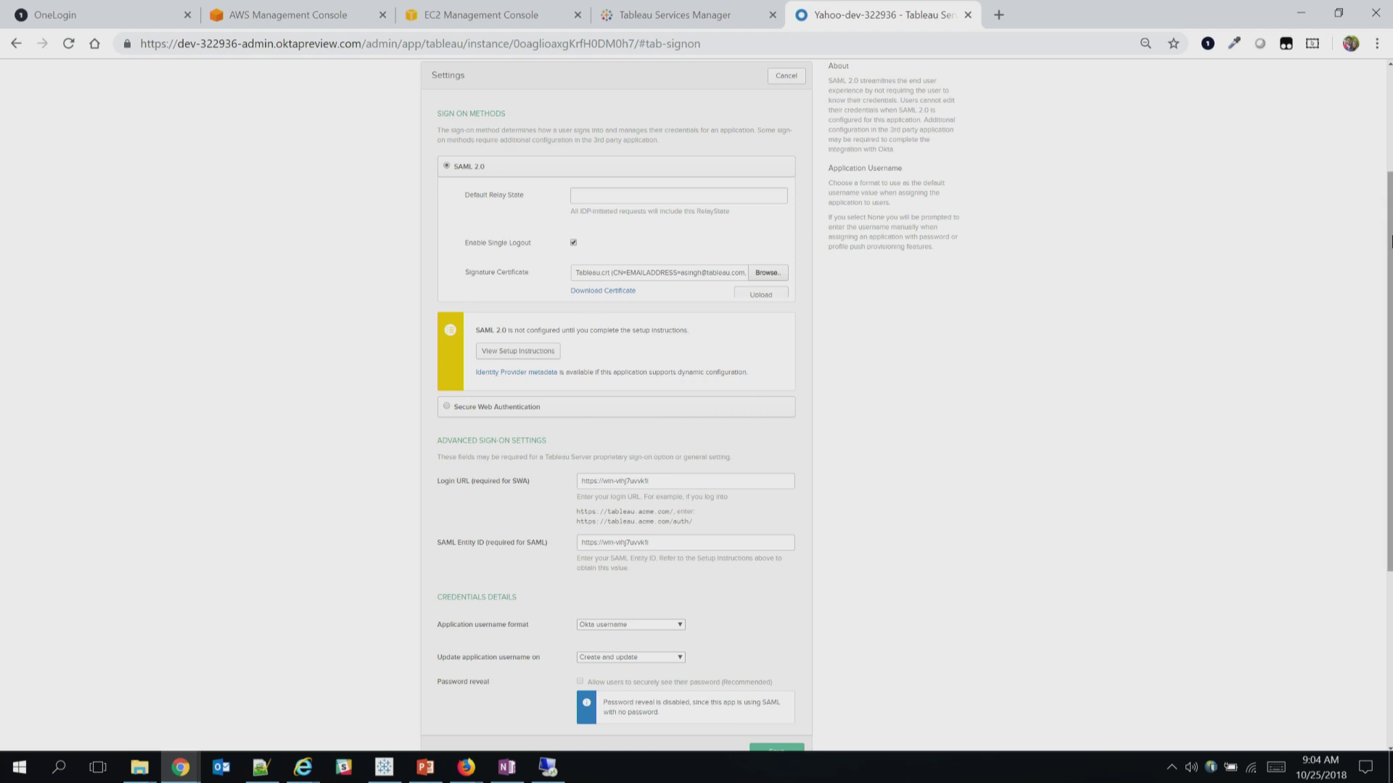
scroll(1389, 285, "down", 1)
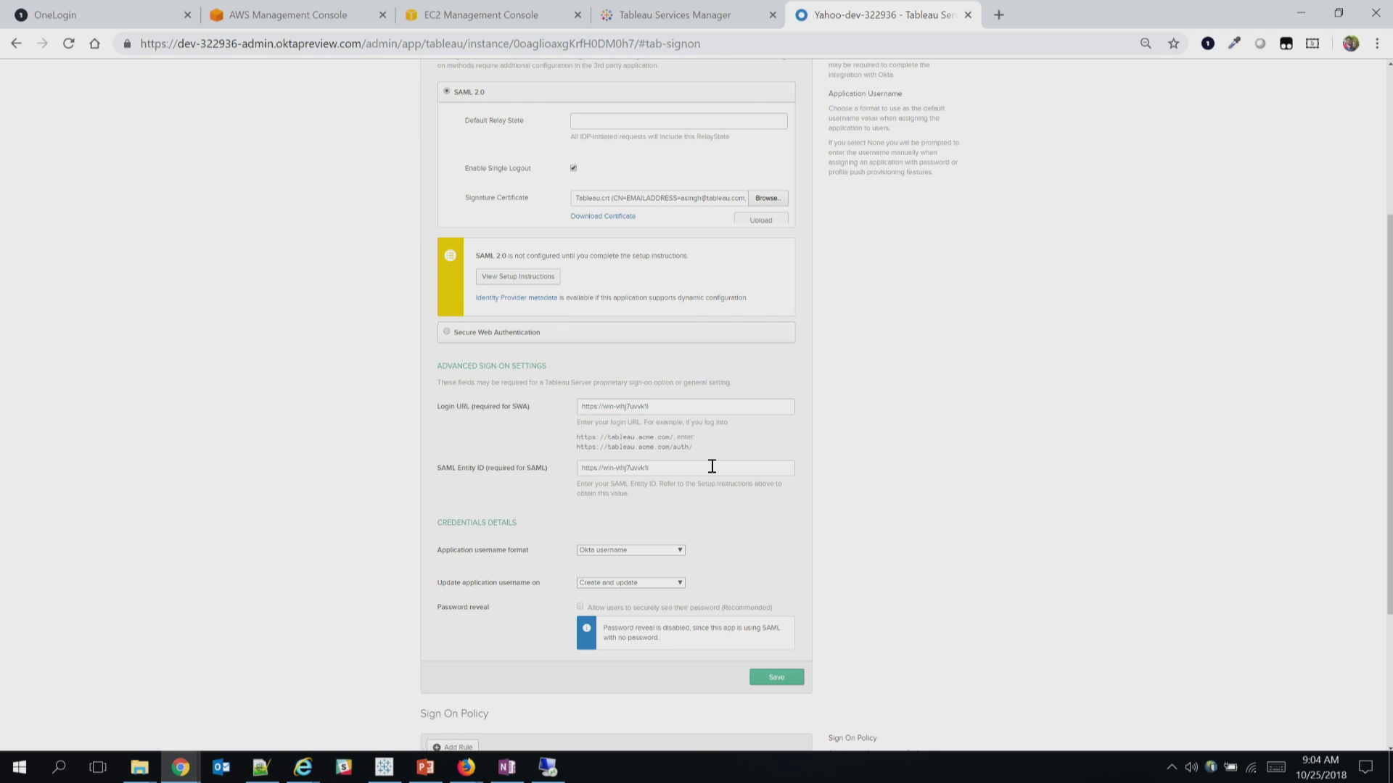
left_click(665, 406)
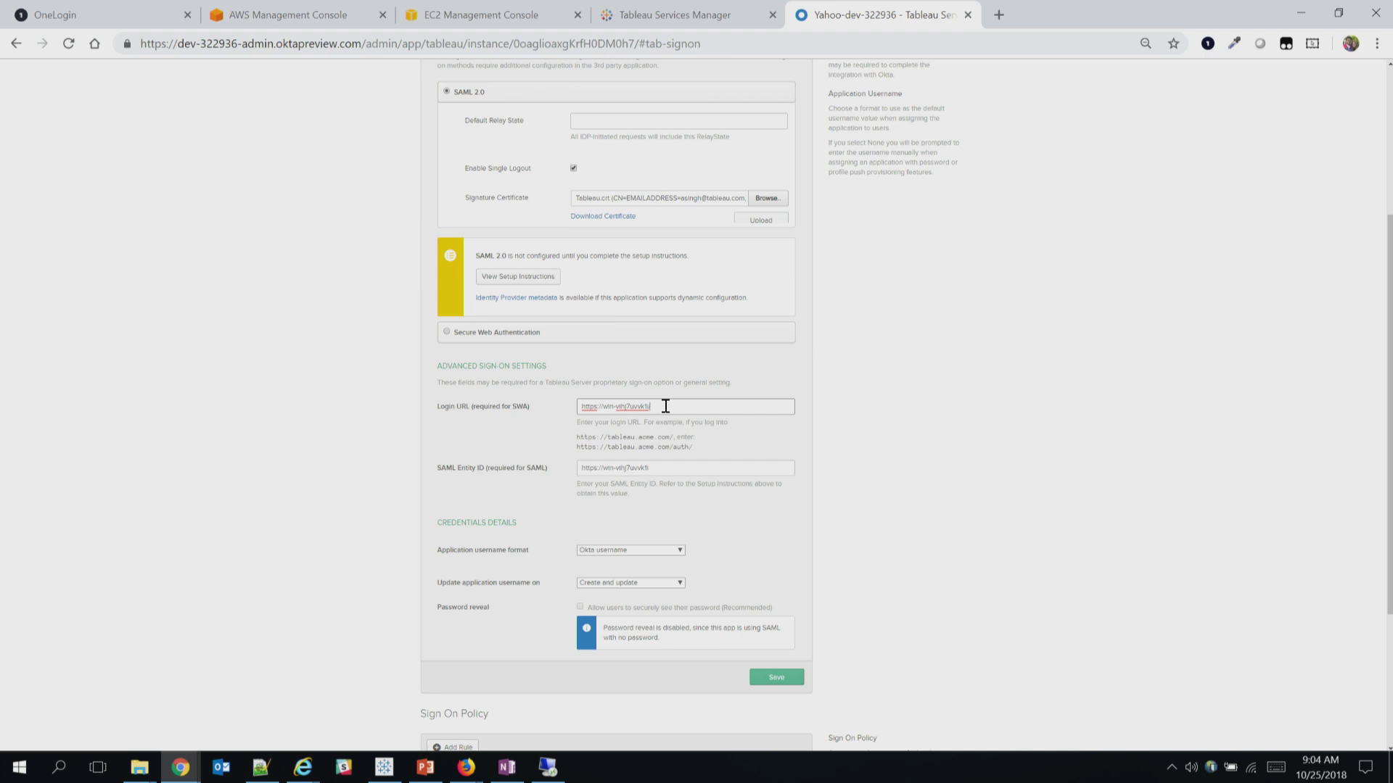
key("BackSpace")
left_click(911, 457)
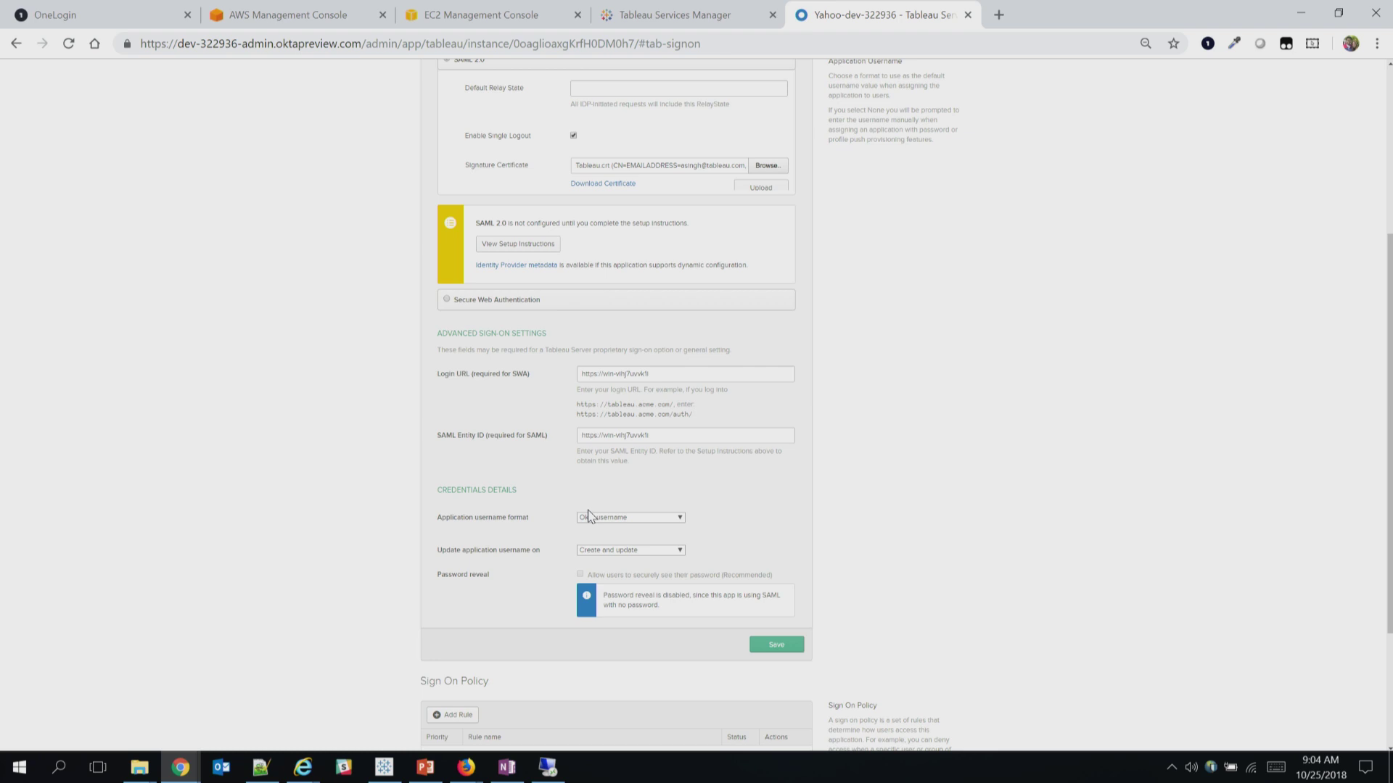
left_click(631, 519)
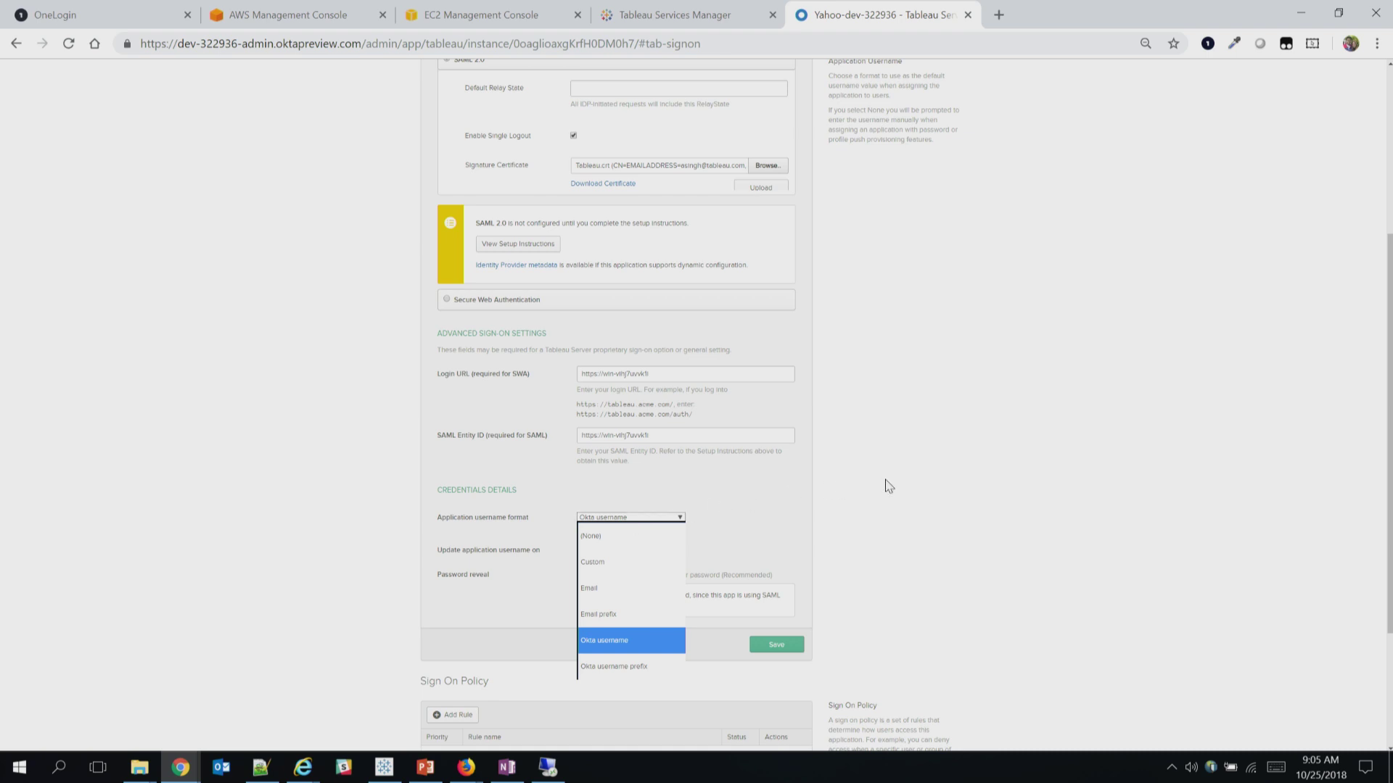
left_click(941, 474)
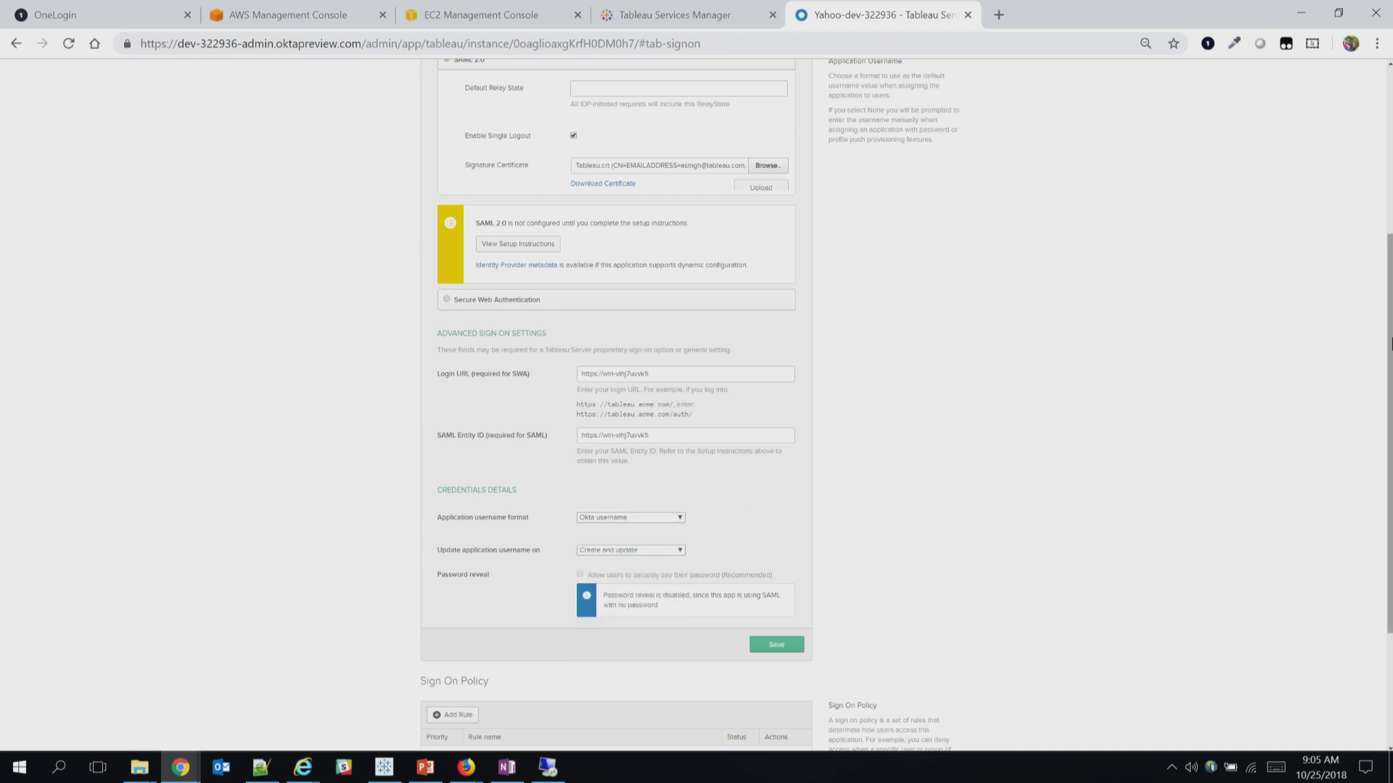
Step: Open the Tableau Server application's Identity Provider metadata from Okta in a new tab and highlight its HTTP-POST SingleLogoutService entry
left_click_drag(1389, 343, 1387, 269)
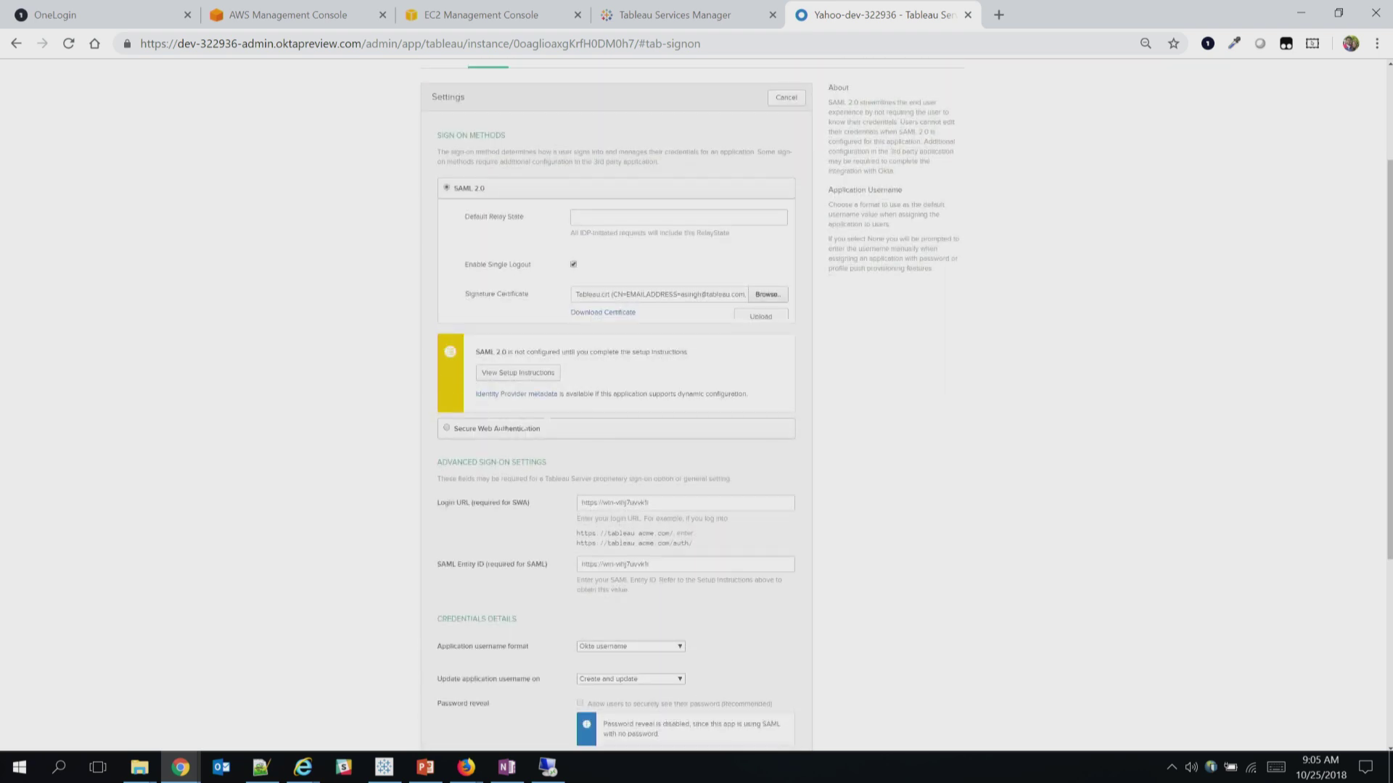
middle_click(526, 401)
left_click(1071, 23)
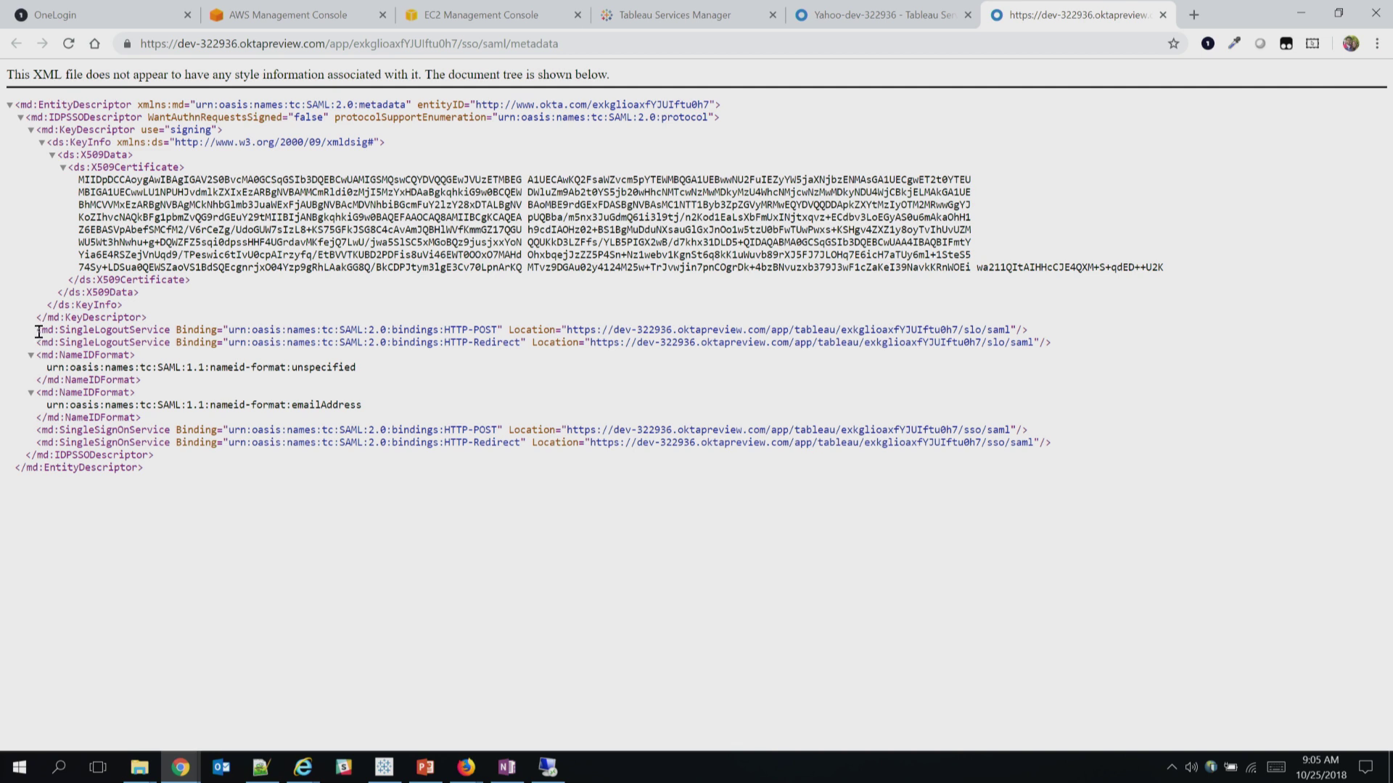
left_click_drag(39, 336, 1036, 337)
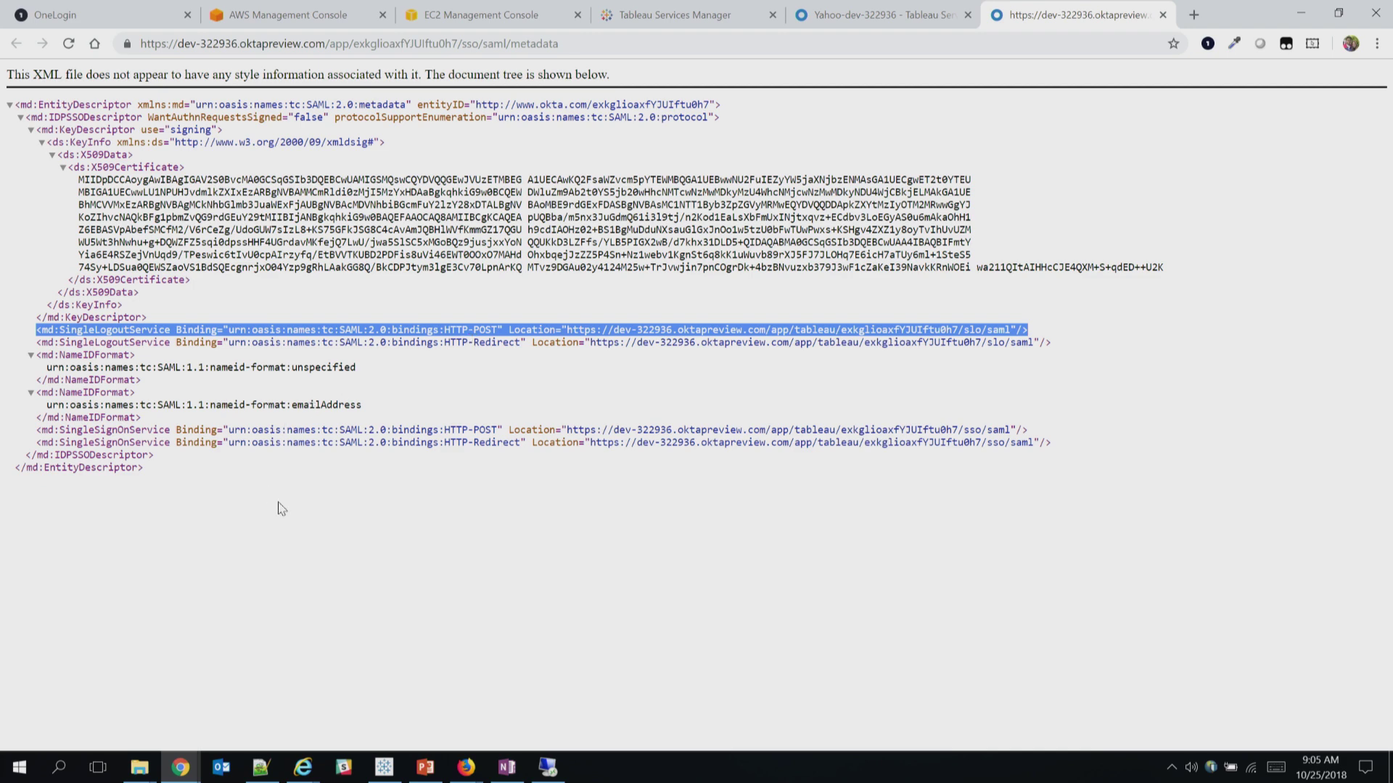
Step: Check the user name assigned to the first person in the Okta Tableau Server application's Assignments, leaving the assignment unchanged
left_click(868, 16)
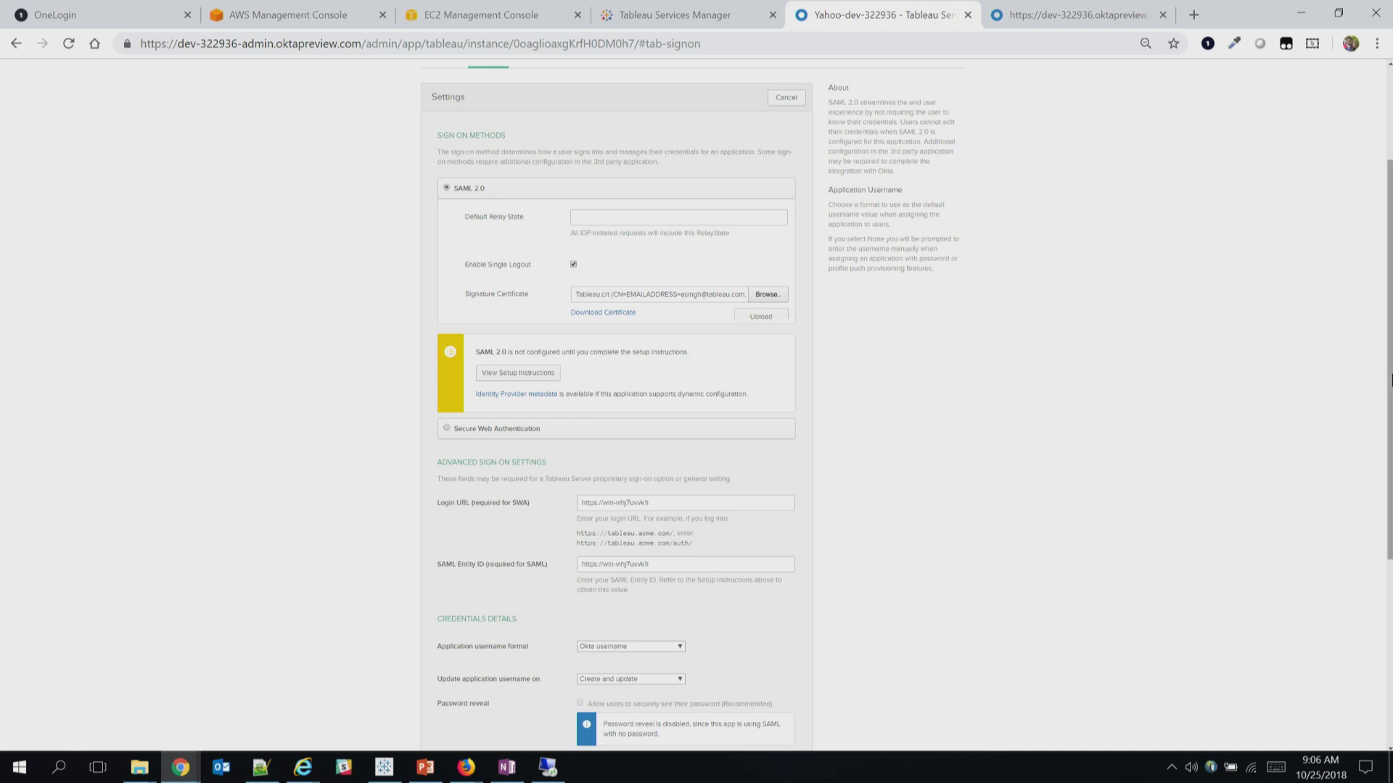
left_click_drag(1389, 377, 1389, 292)
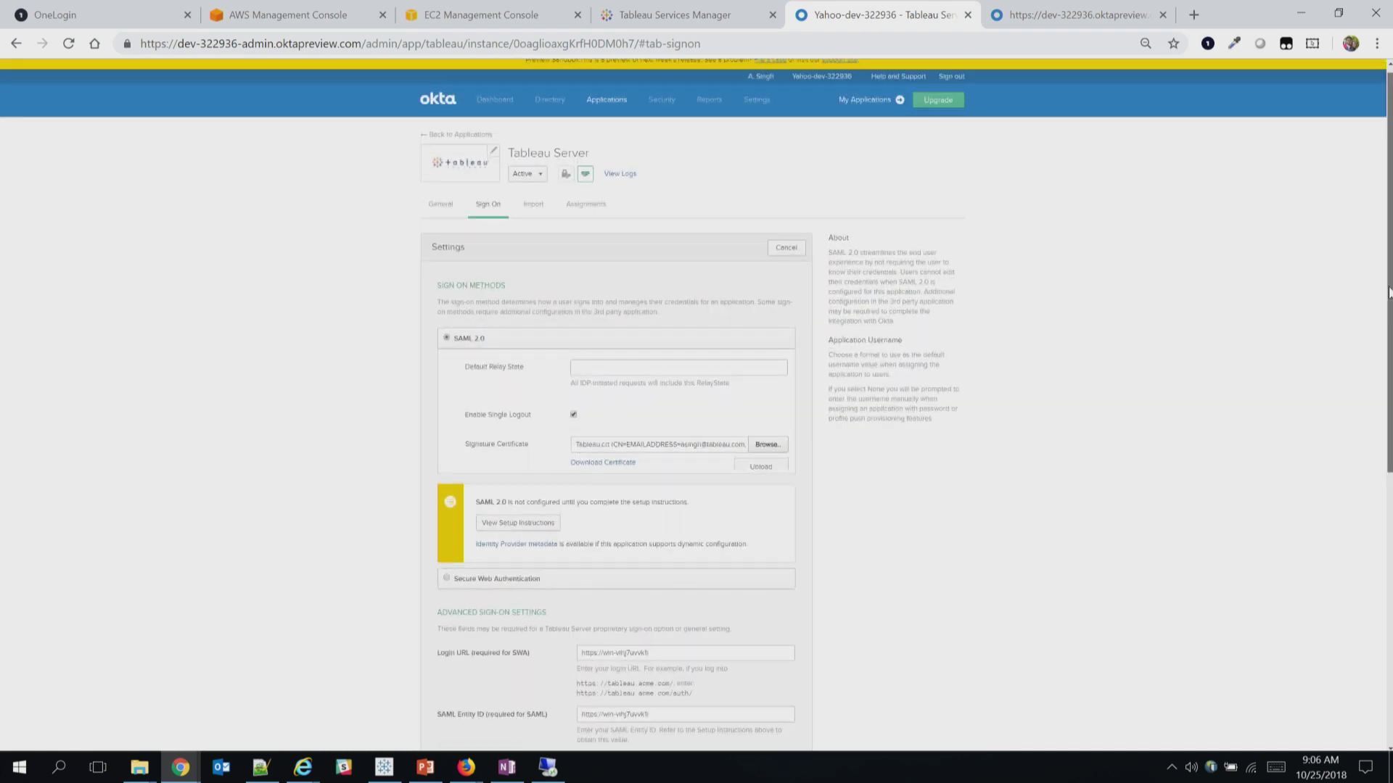
left_click(592, 215)
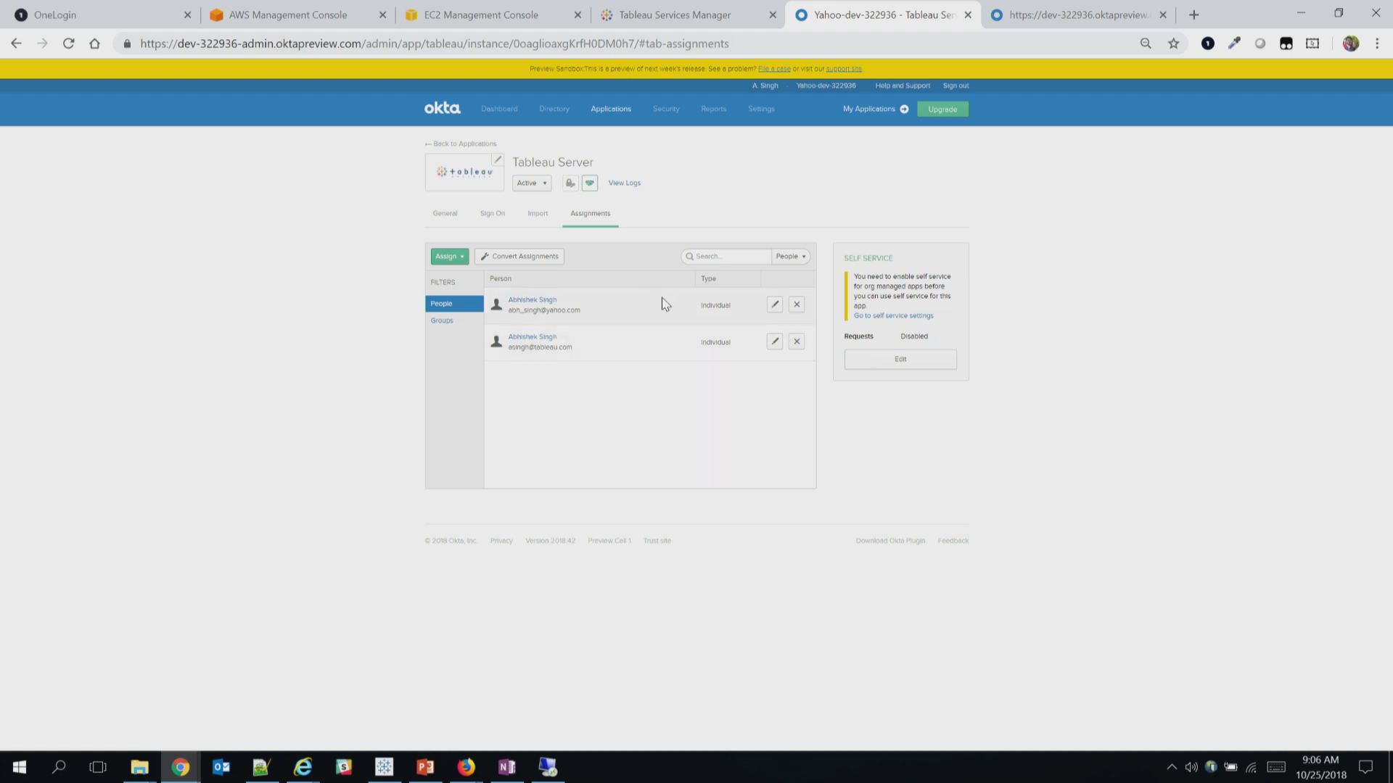
left_click(774, 306)
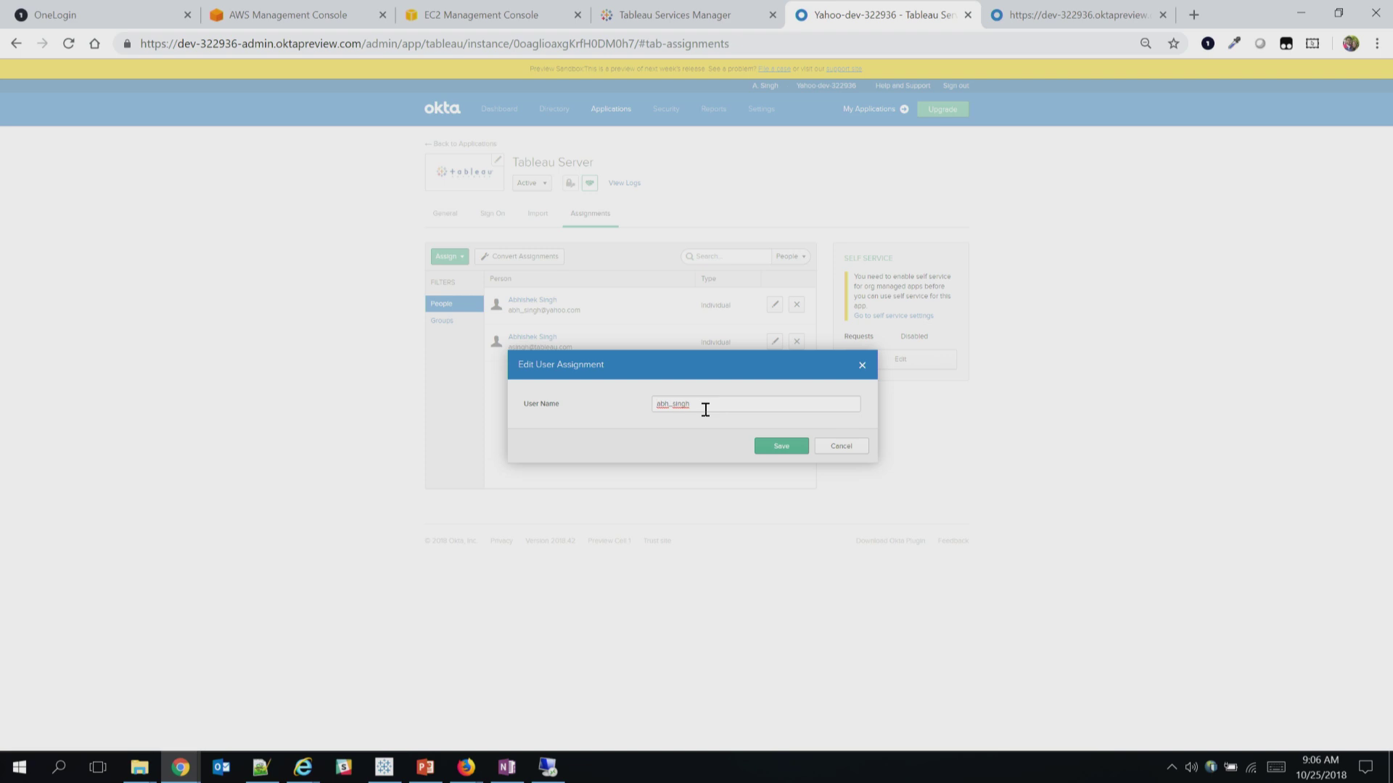
left_click(840, 450)
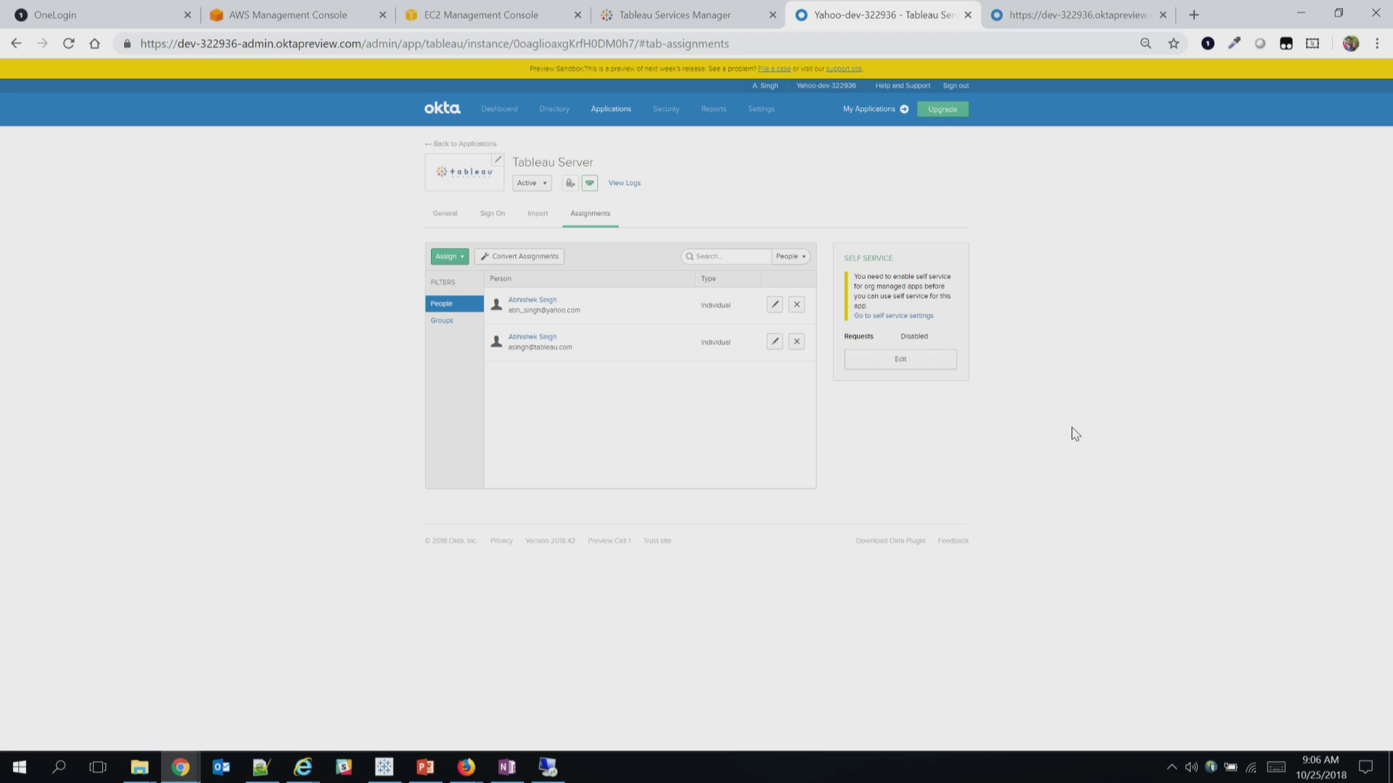
Step: Review the SAML authentication steps in Tableau Services Manager, including the IdP metadata file and assertion names, and close the Okta metadata page
left_click(1095, 14)
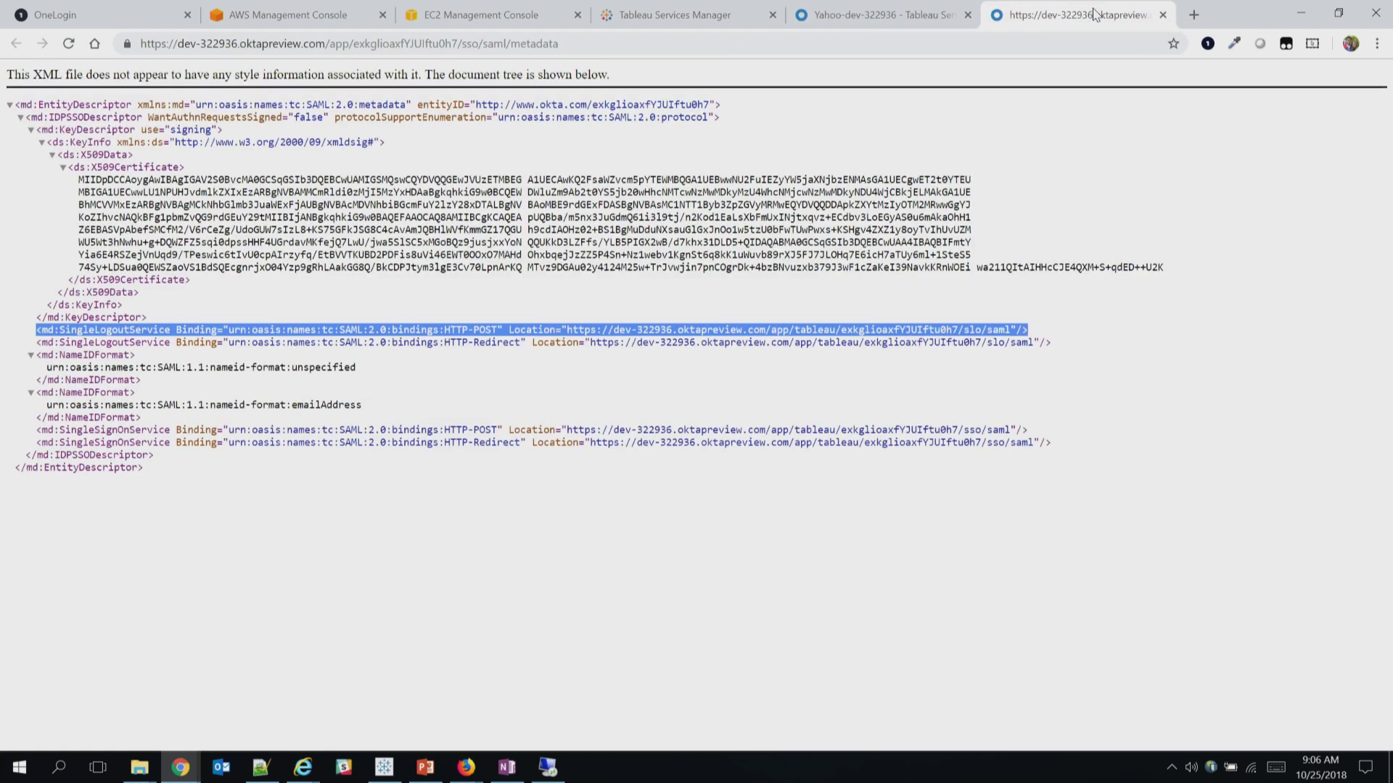
left_click(704, 18)
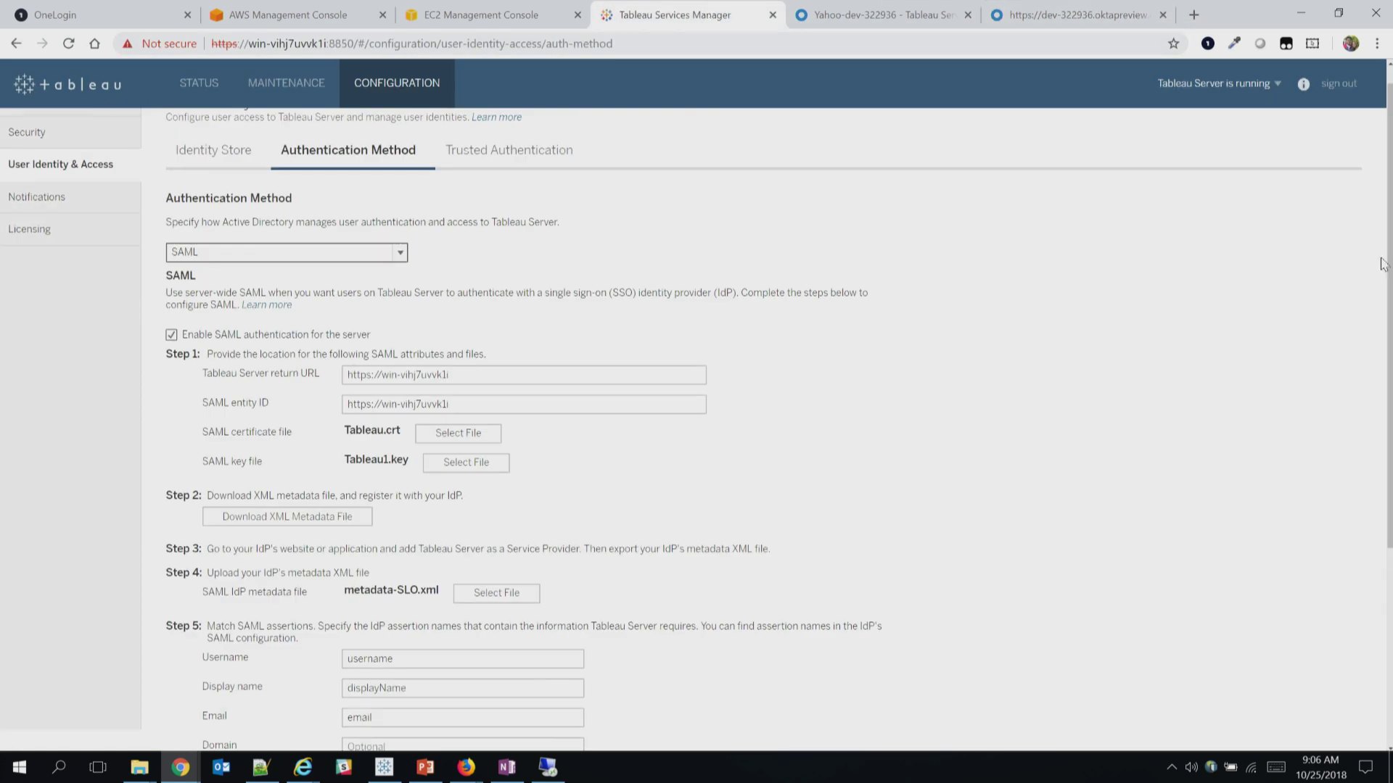
scroll(1391, 270, "down", 2)
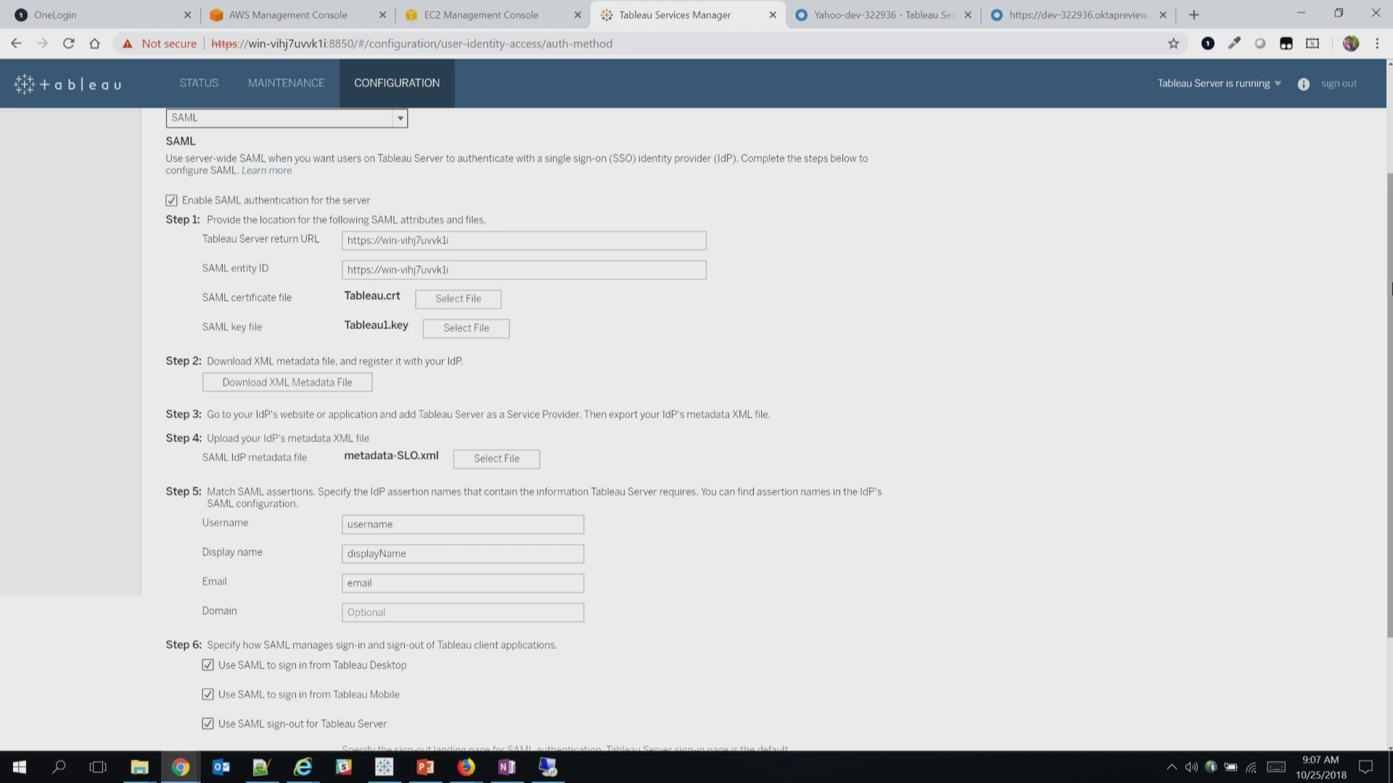
scroll(1391, 288, "up", 2)
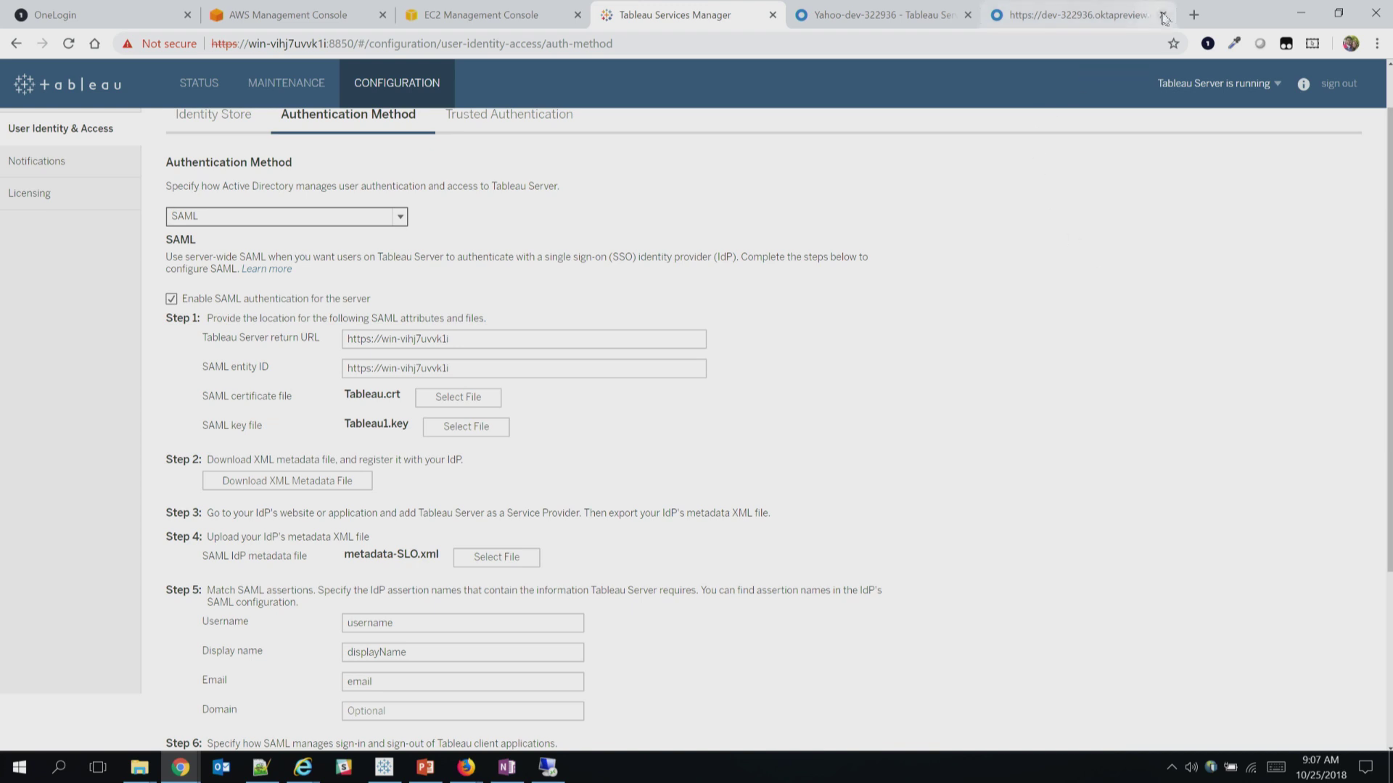
left_click(1161, 14)
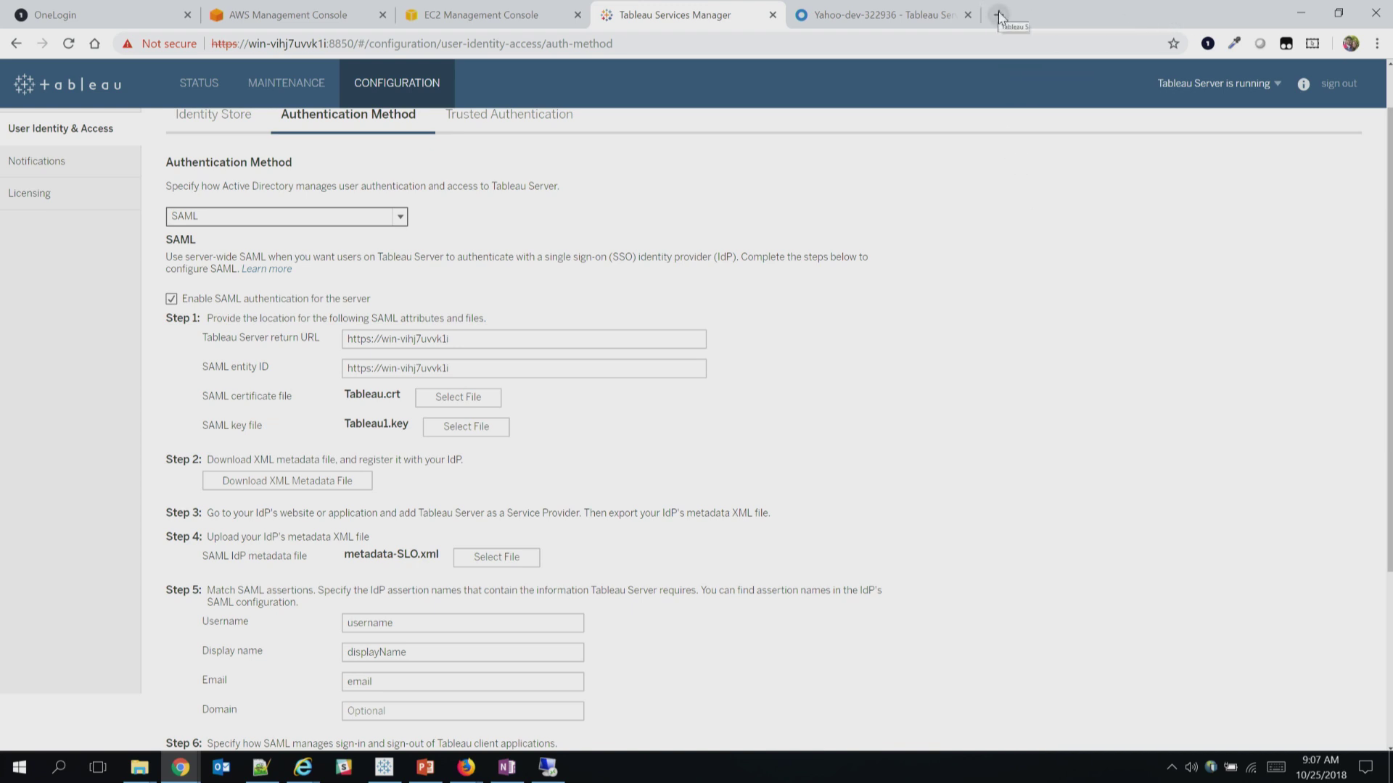
Step: Open Tableau Server at win-vihj7uvvk1i in a new tab and sign out of the current session
left_click(999, 15)
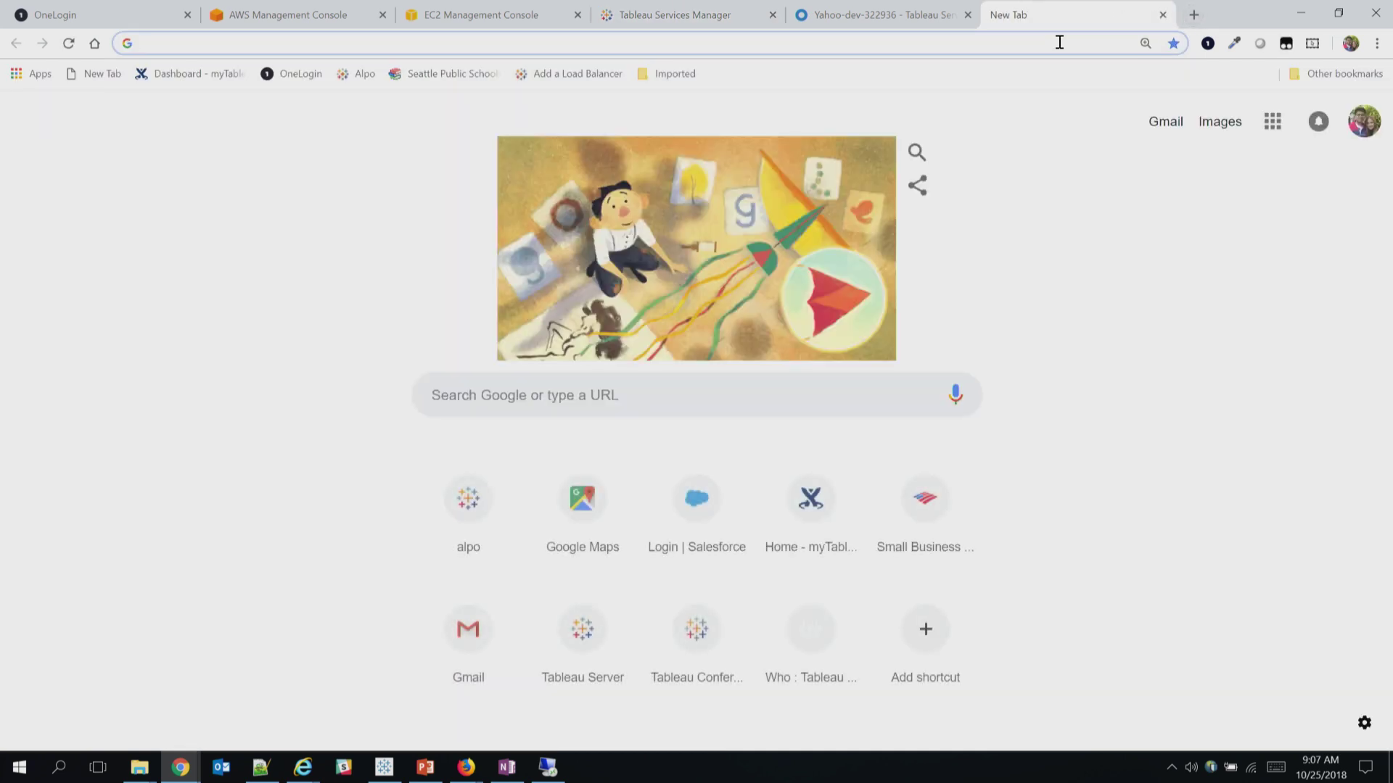
type("win-vihj7uvvk1i")
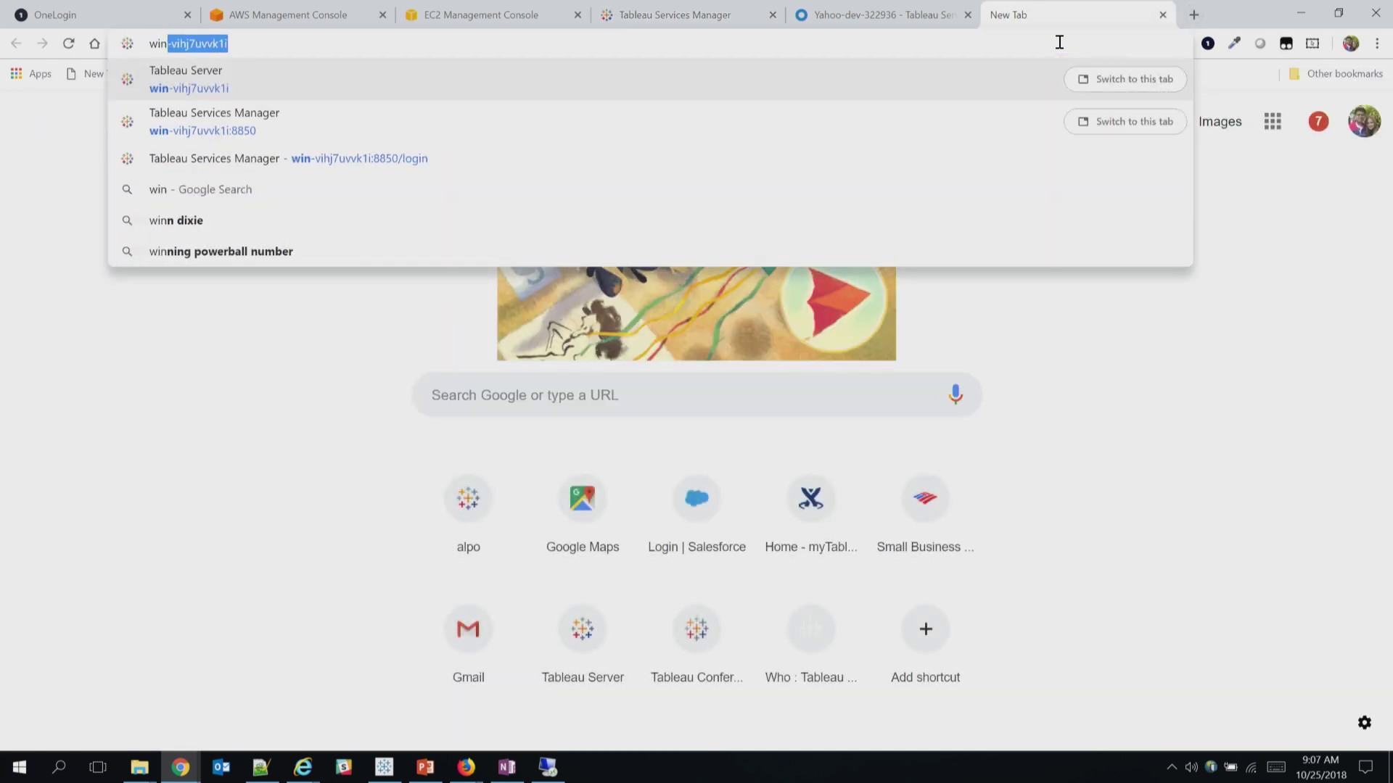
key("Return")
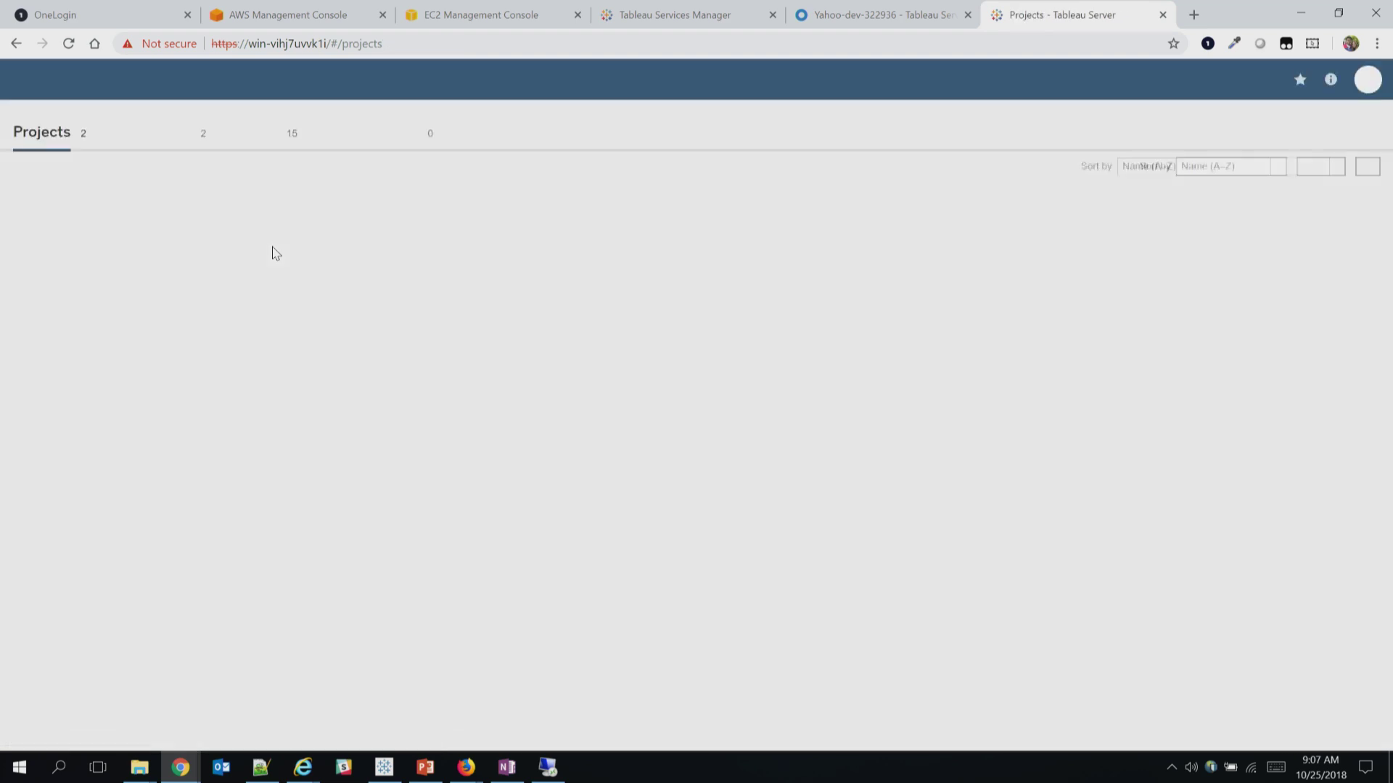
left_click(1366, 81)
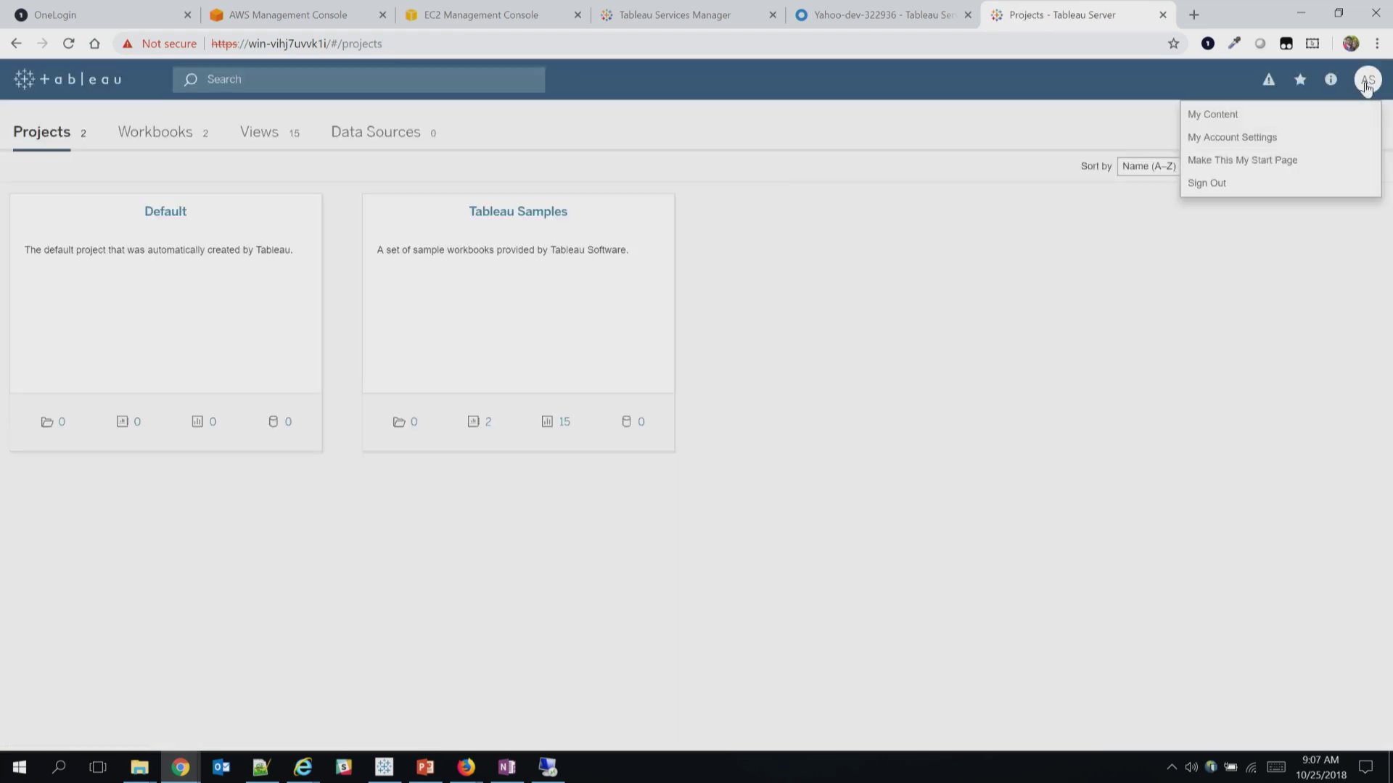
left_click(1236, 184)
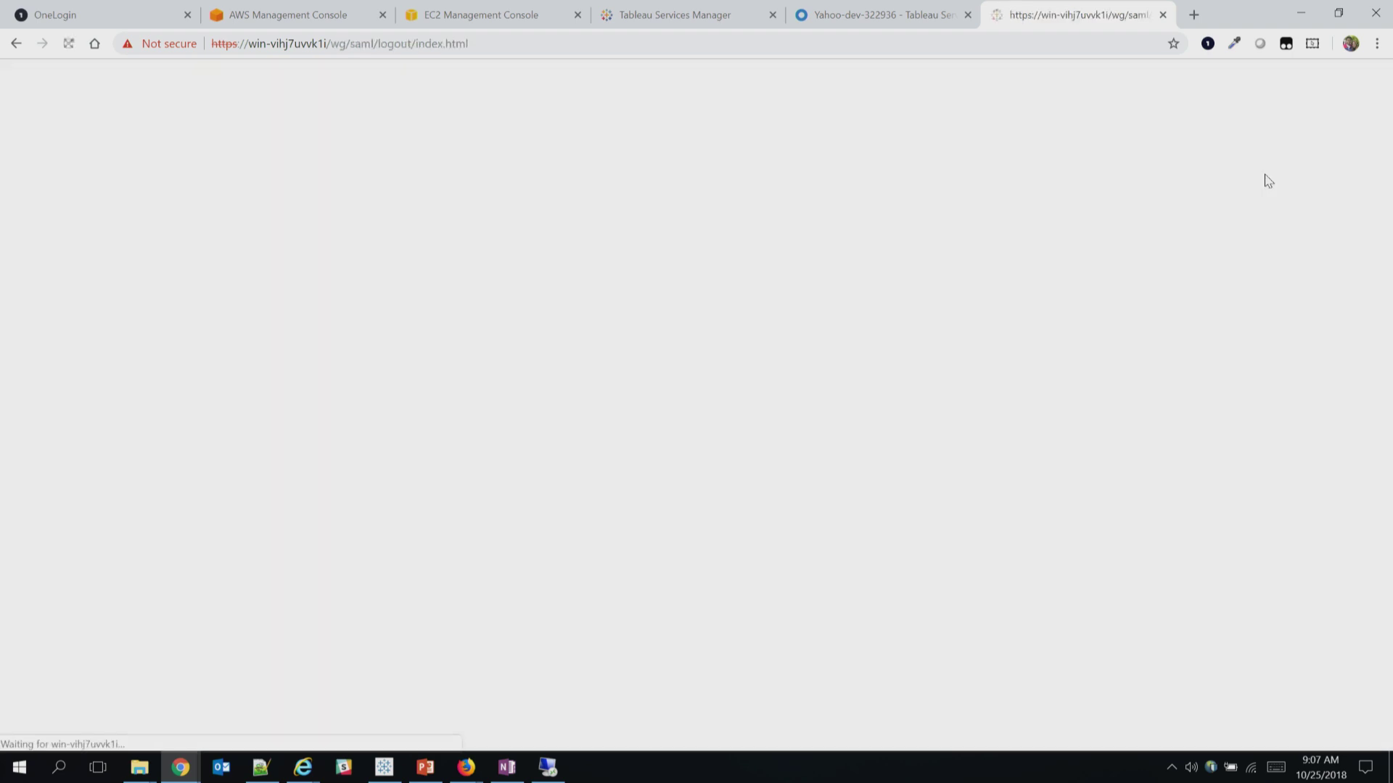
Step: Open win-vihj7uvvk1i in a new incognito window to reach the Okta sign-in page
left_click(1376, 44)
left_click(1276, 104)
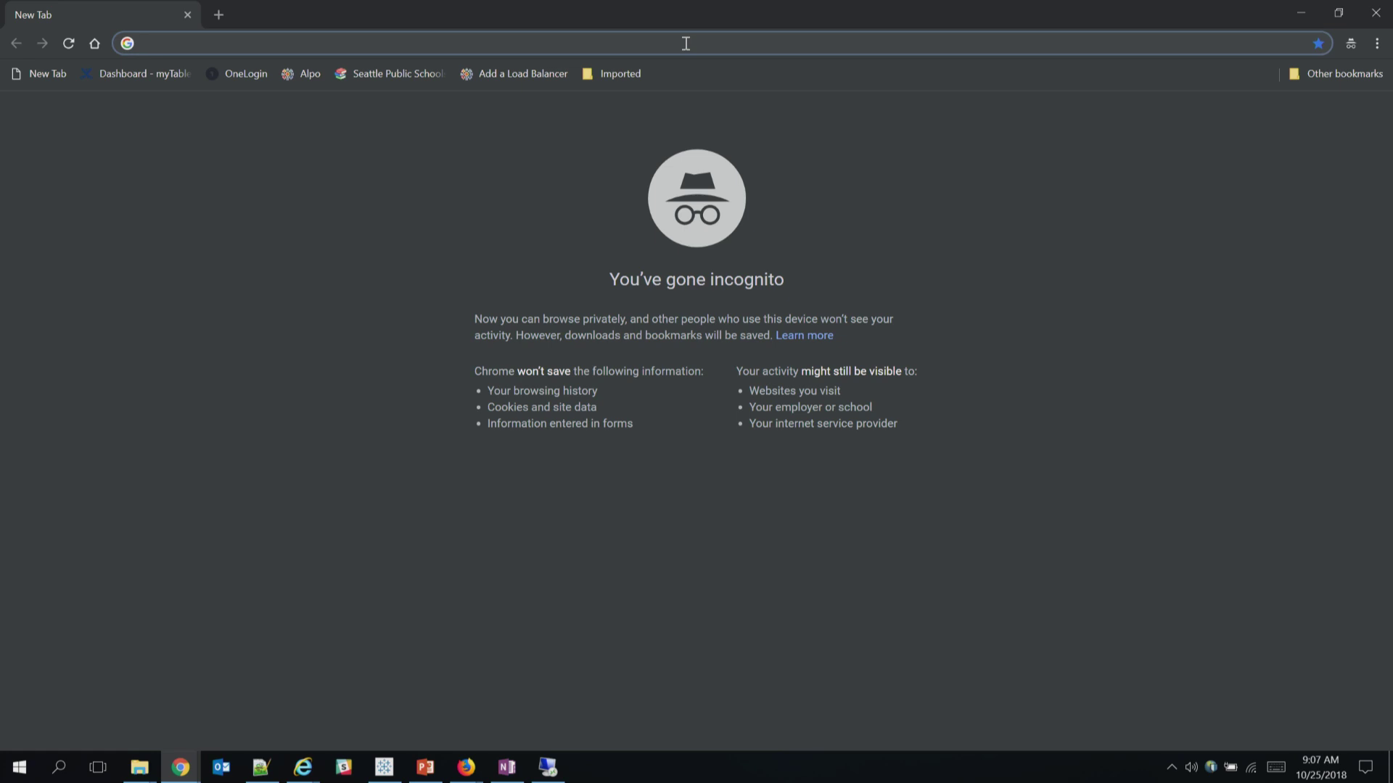
type("win-vihj7uvvk1i")
key("Return")
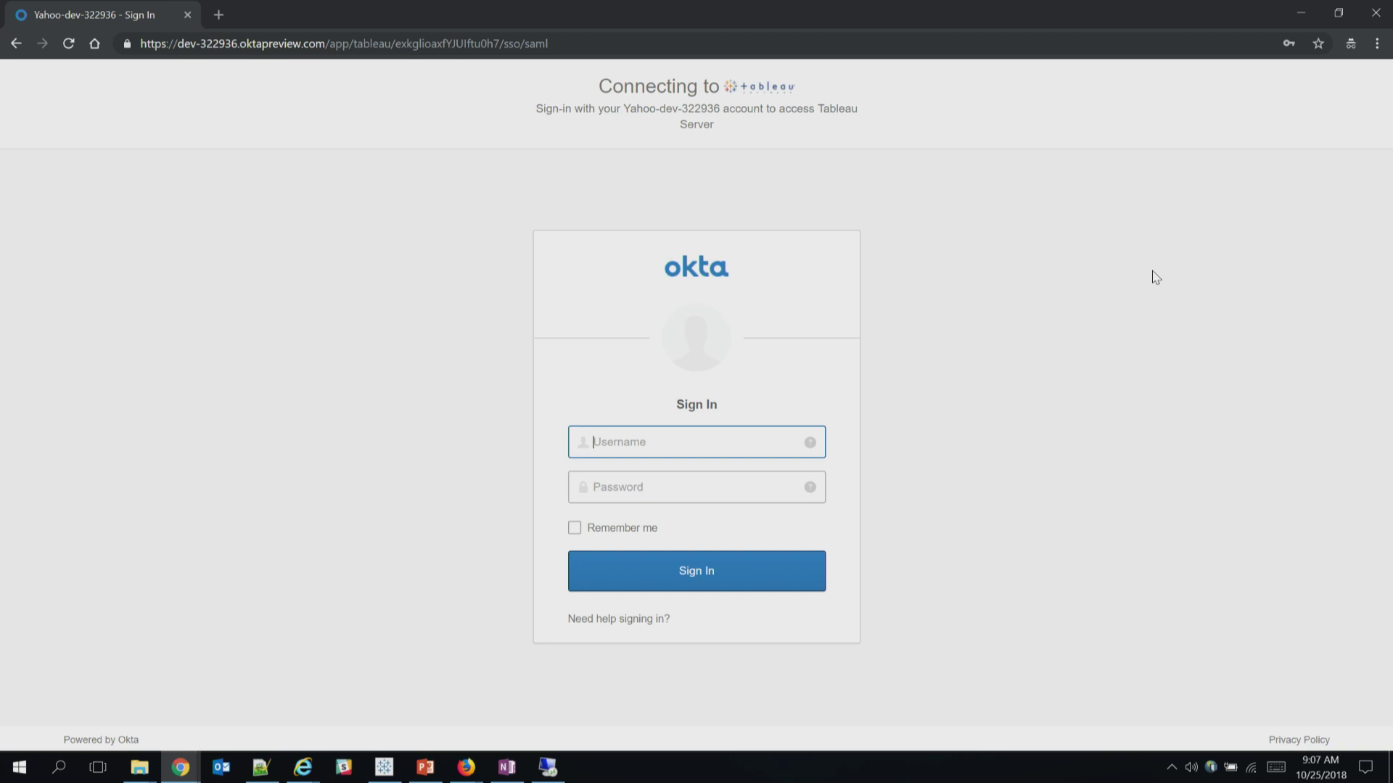
Step: Sign in to Okta with the saved account username and password to enter Tableau Server, and minimize the incognito window
type("abh")
key("Down")
key("Return")
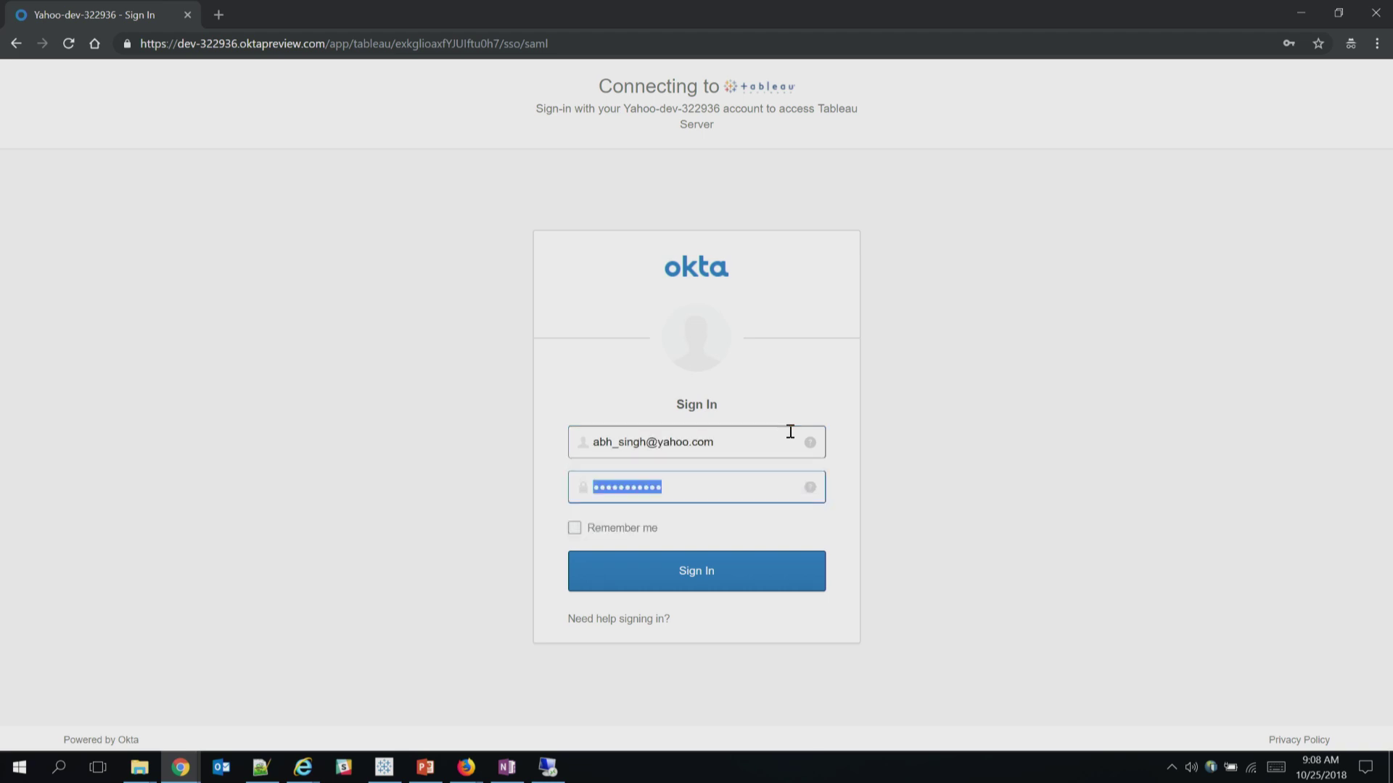
left_click(707, 573)
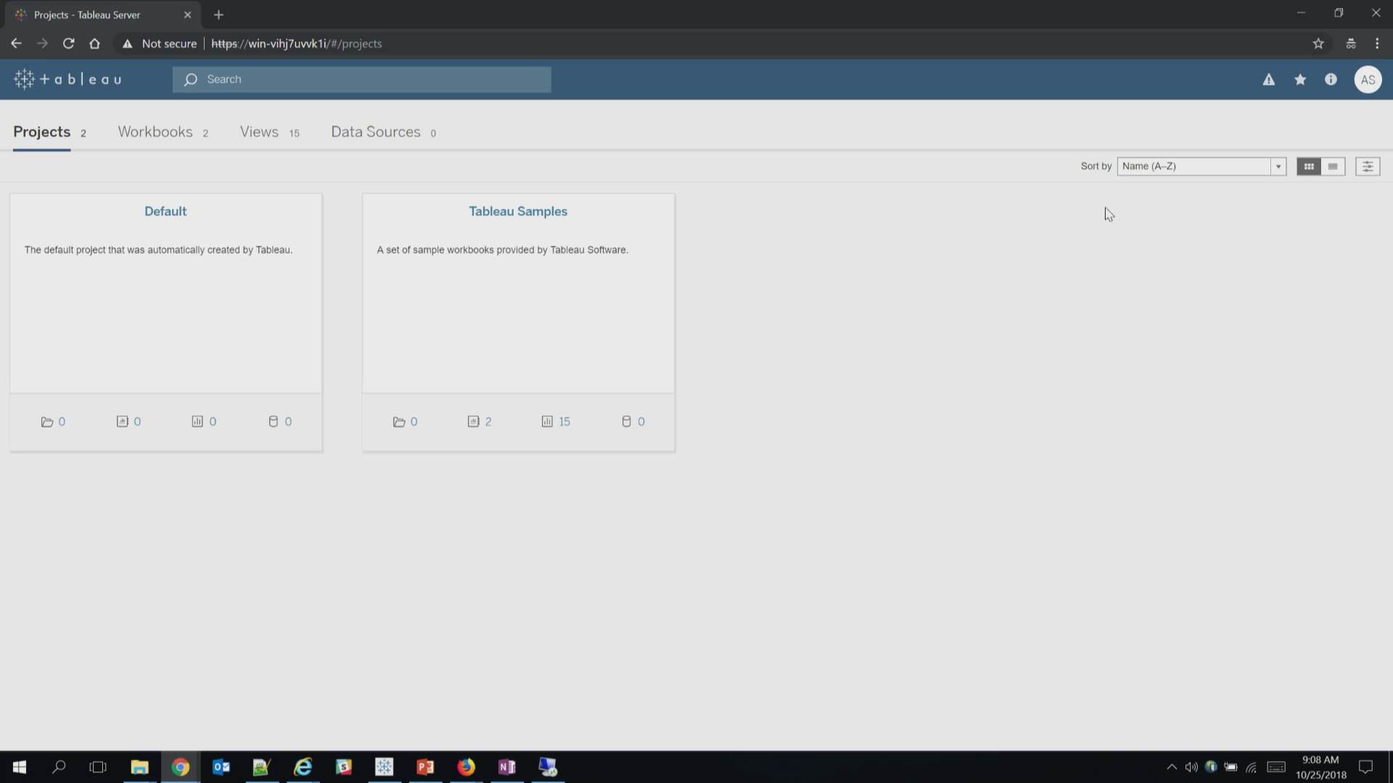
left_click(1304, 20)
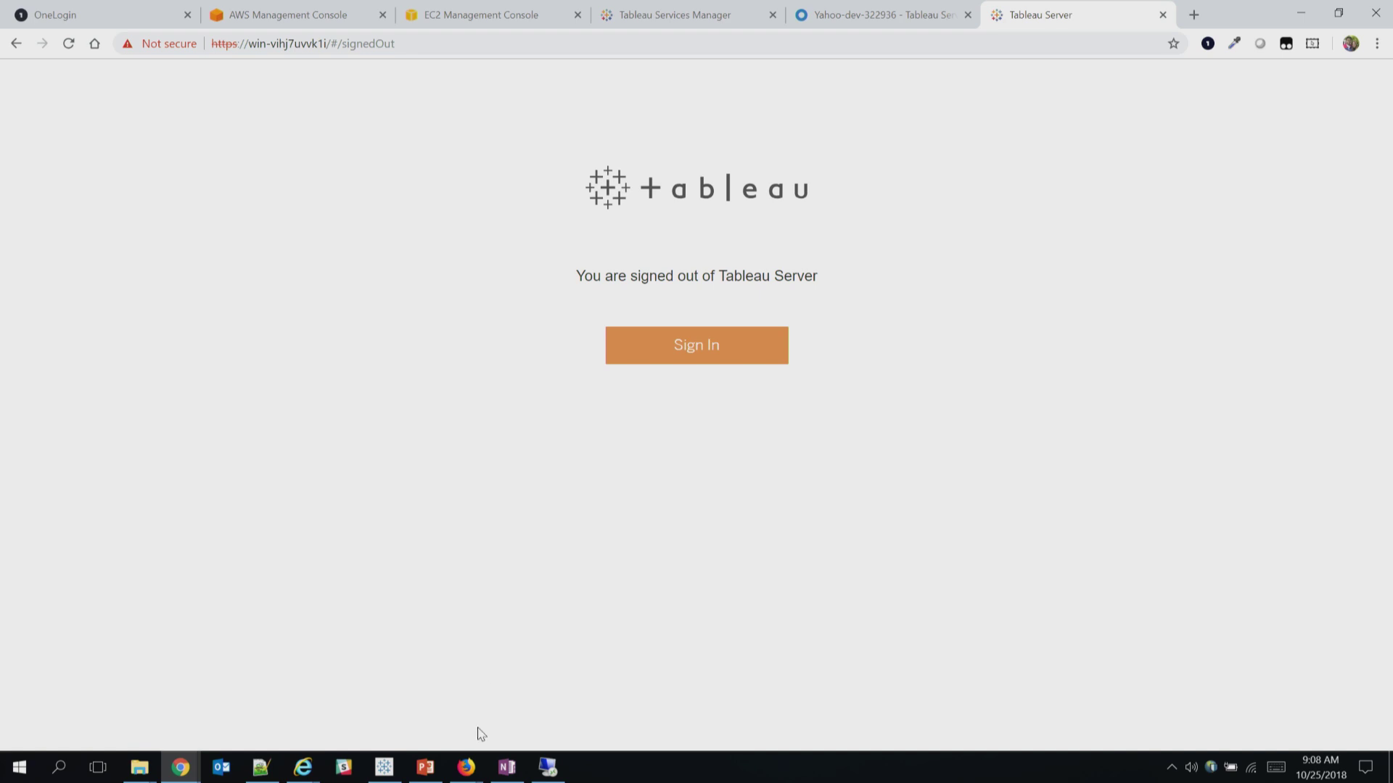
Step: Close the old SAML-tracer window and switch to the Firefox window showing the Tableau Server user settings
mouse_move(470, 778)
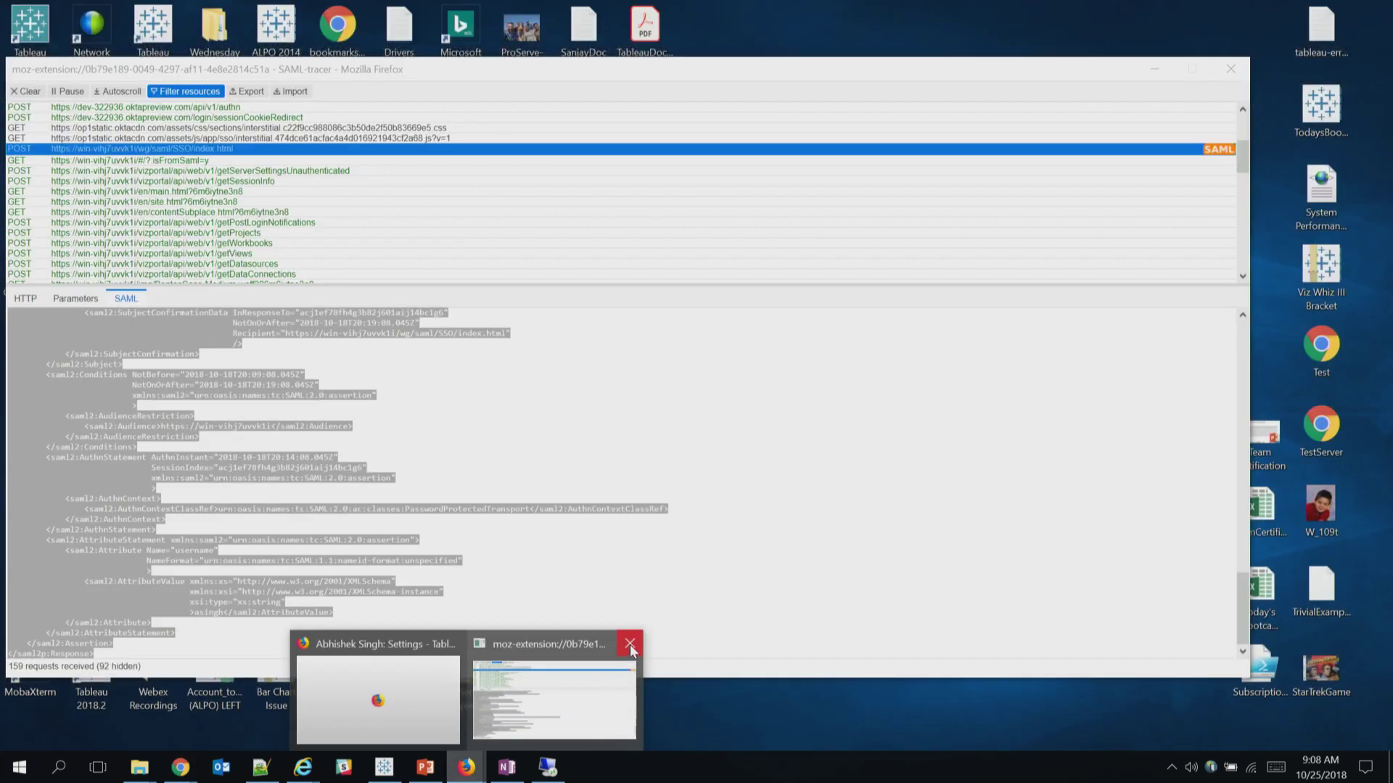
left_click(629, 644)
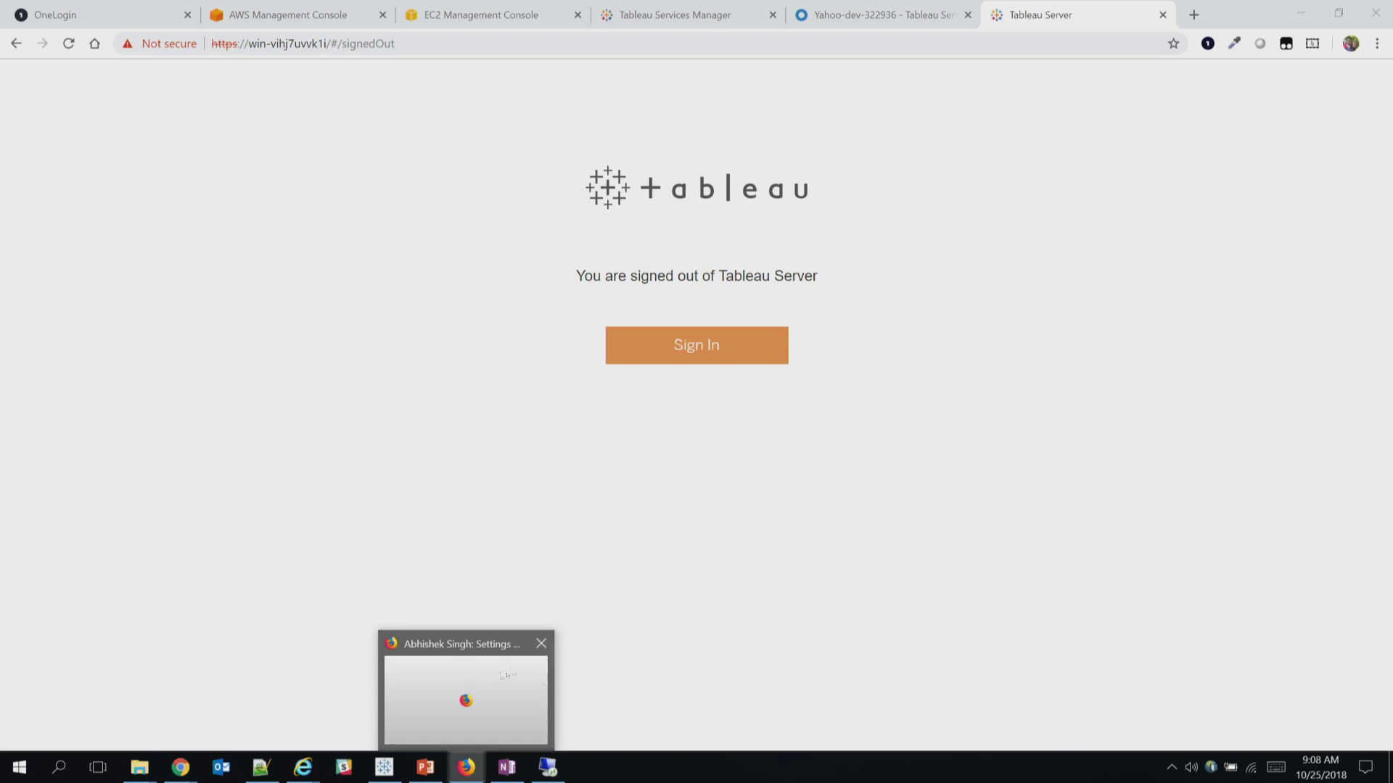
left_click(487, 683)
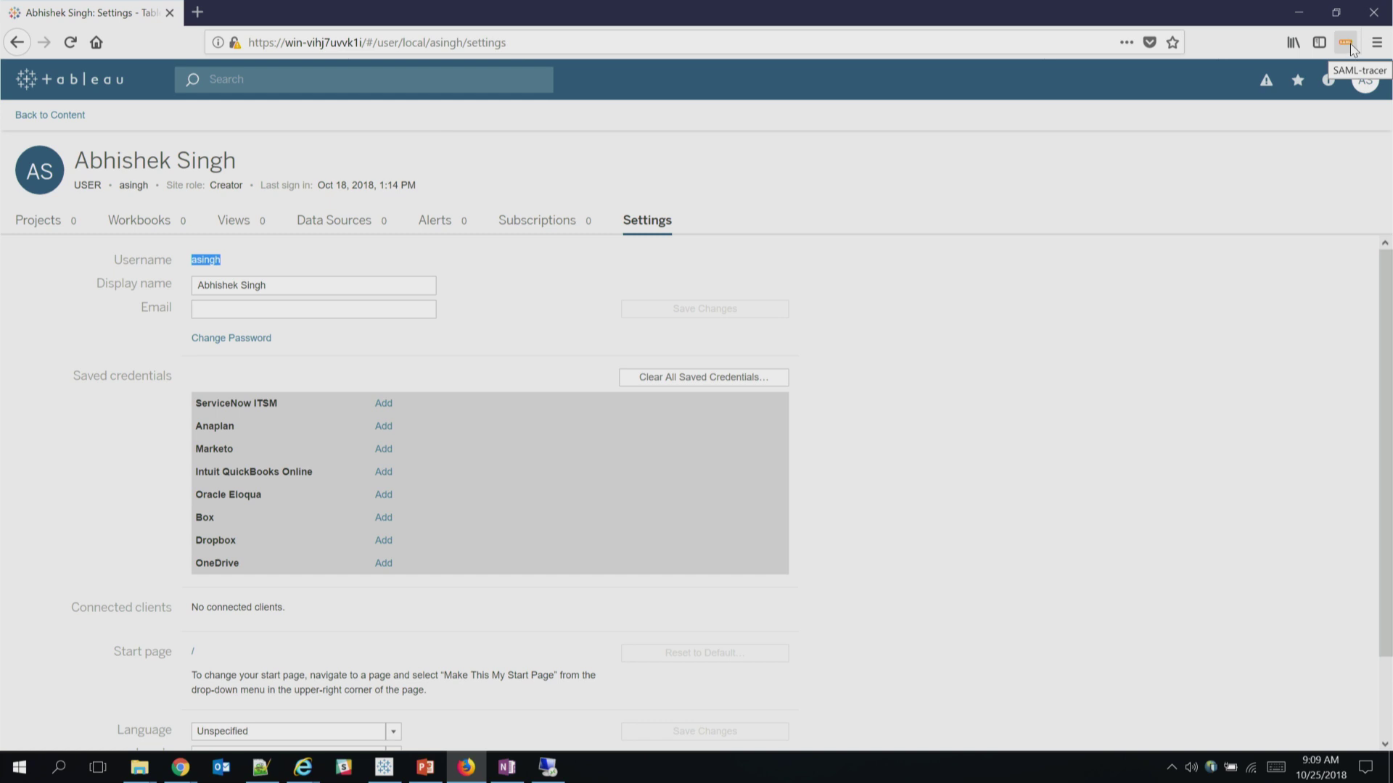
Step: Look at Firefox's installed extensions, search the add-ons site for "SAML Tracer", and close both add-on pages without installing anything
left_click(1375, 45)
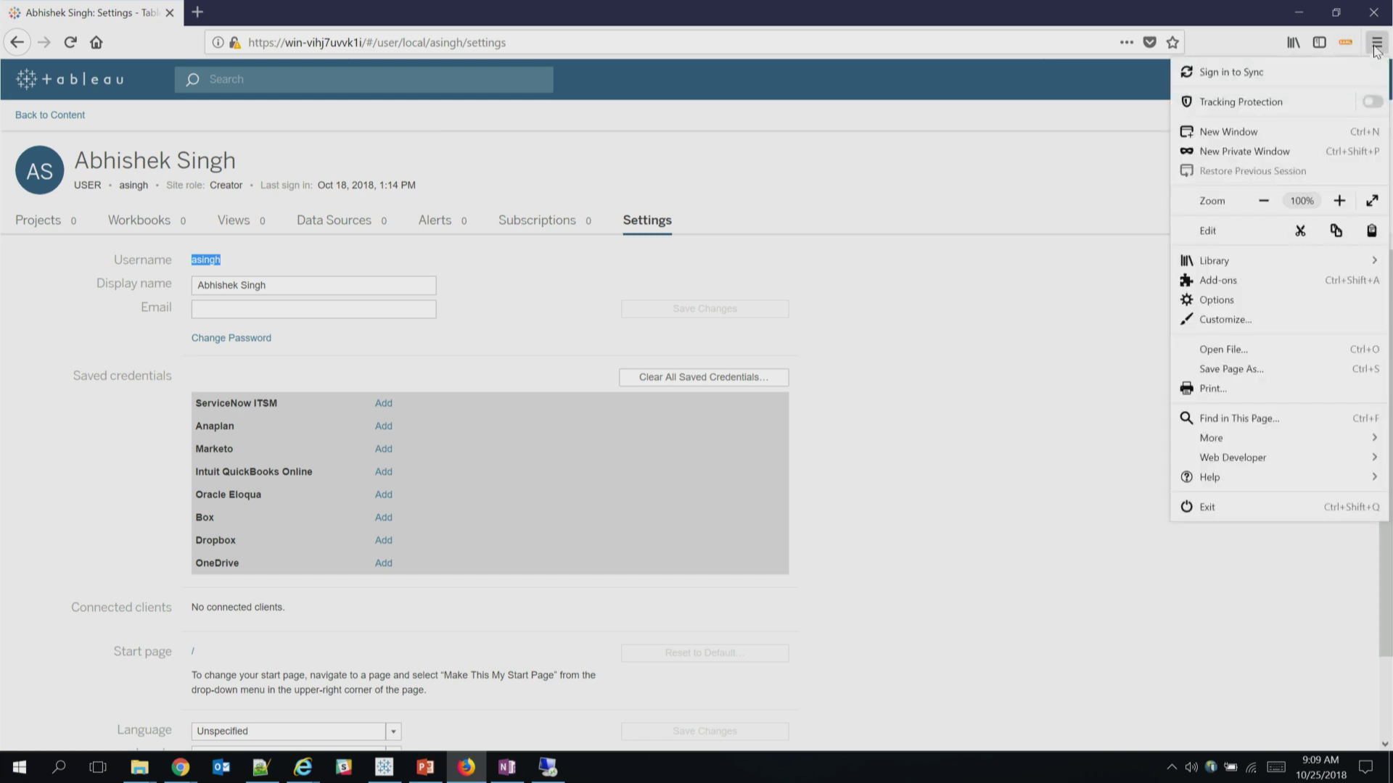
left_click(1249, 287)
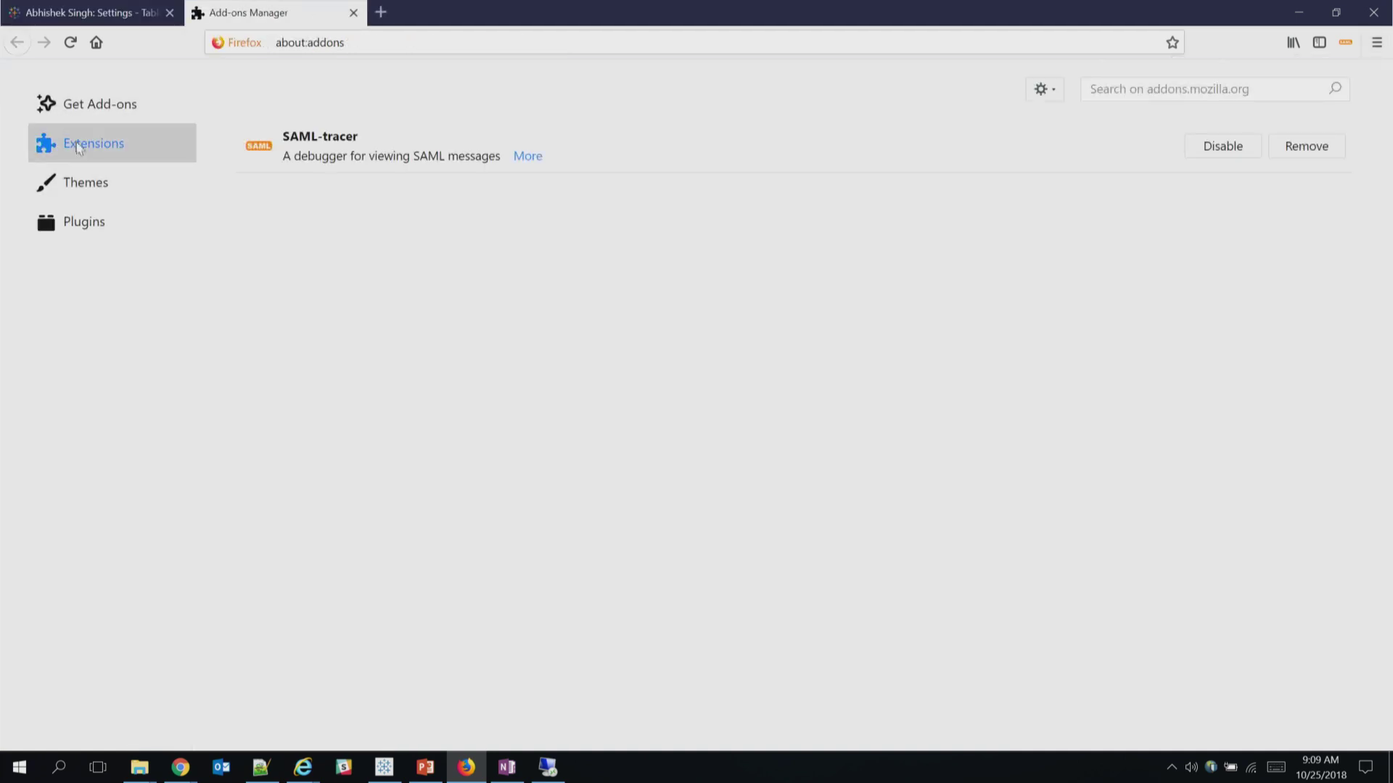
left_click(1144, 89)
type("SAML Tracer")
key("Return")
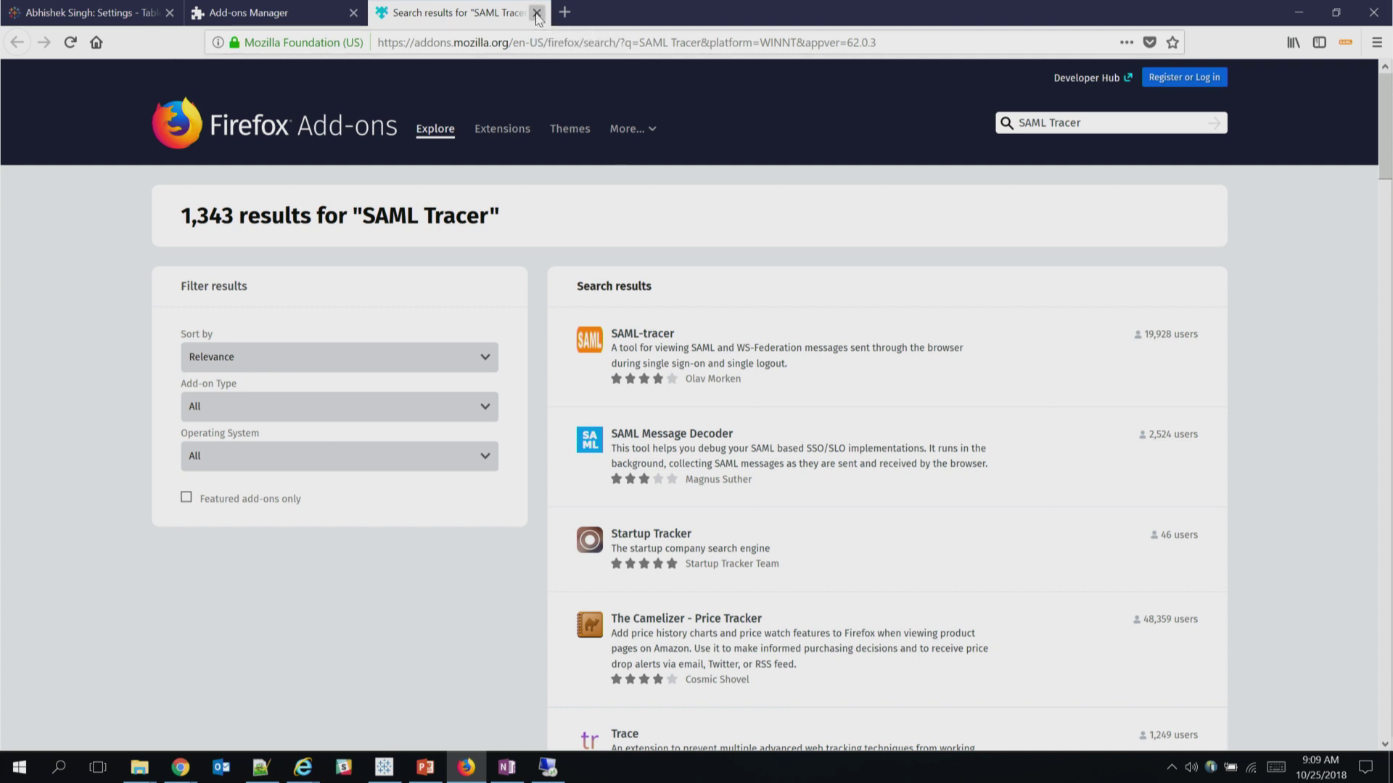
left_click(537, 13)
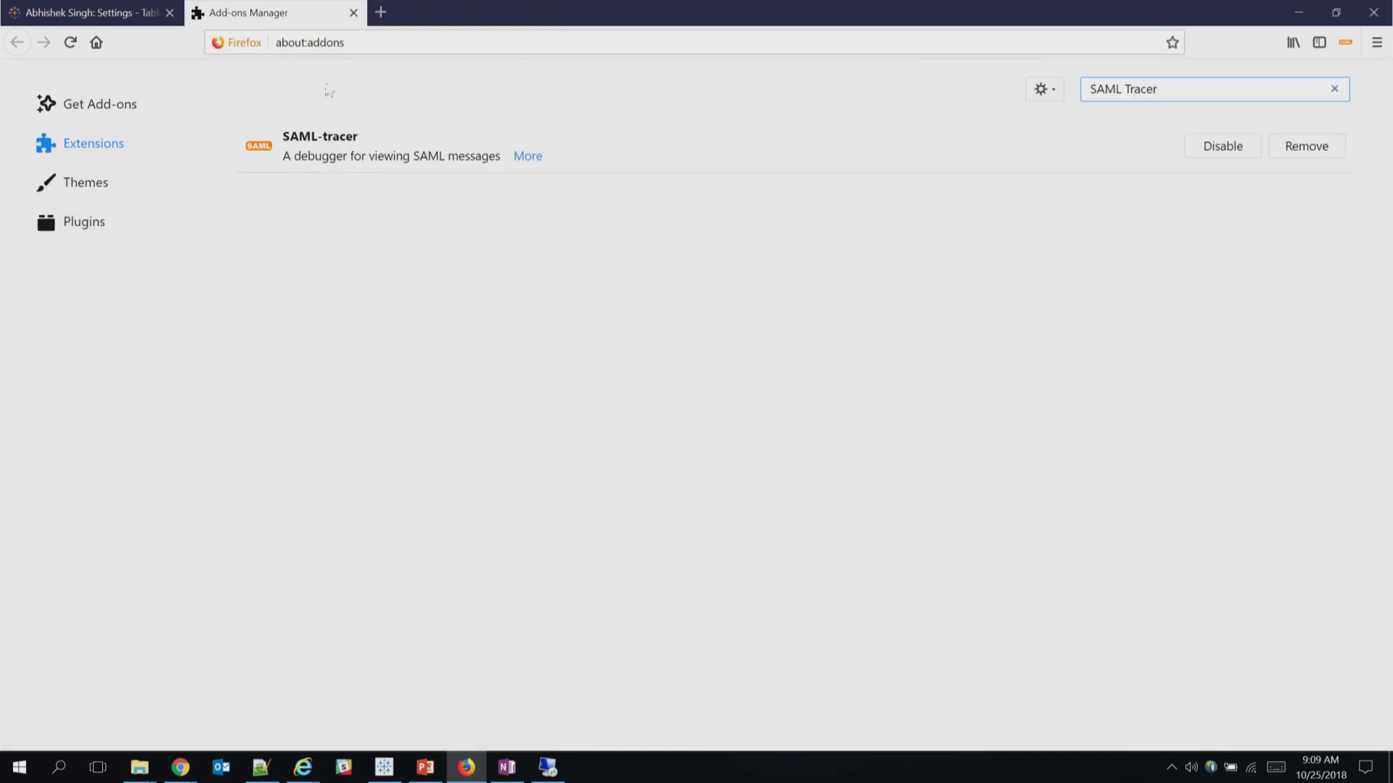
left_click(353, 12)
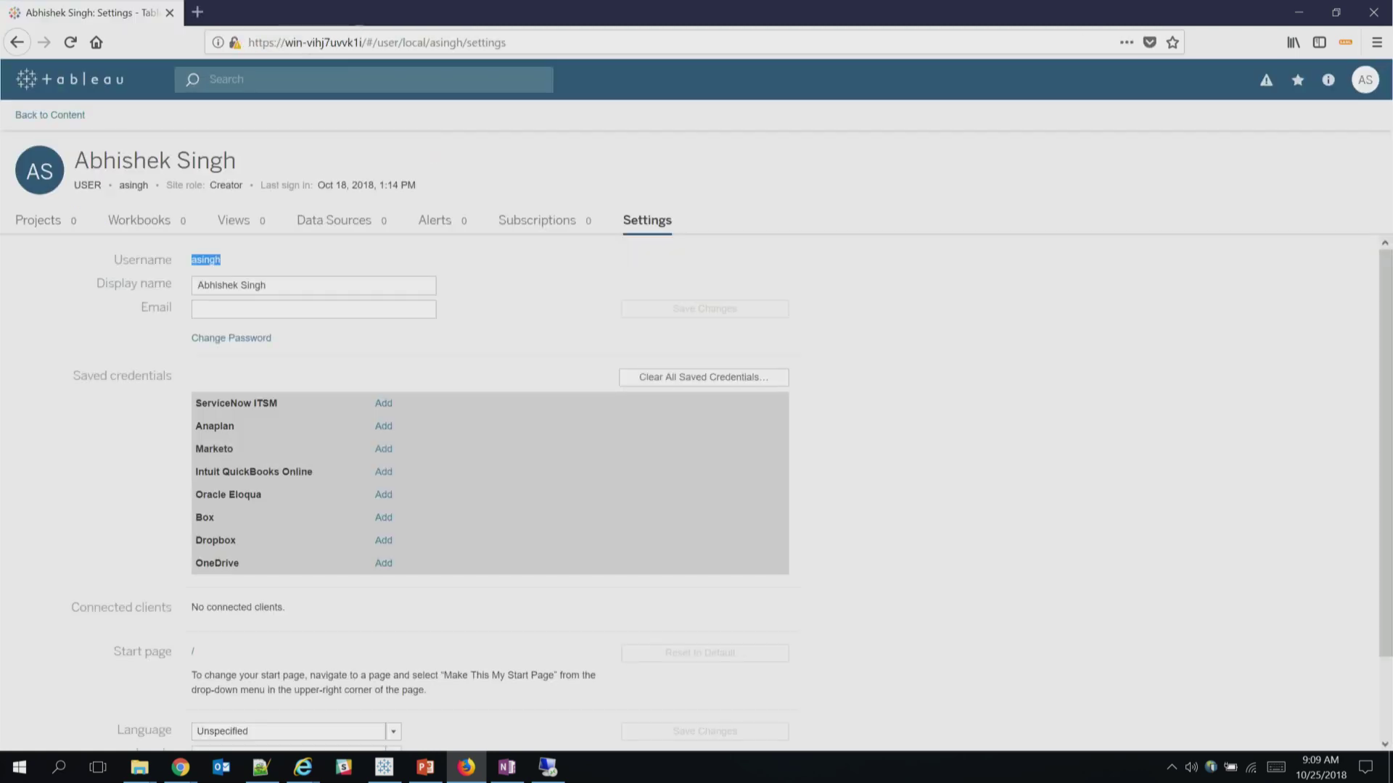
Step: Return from the user settings to the Tableau Server content, bringing up the Okta sign-in page
left_click(1363, 84)
left_click(925, 152)
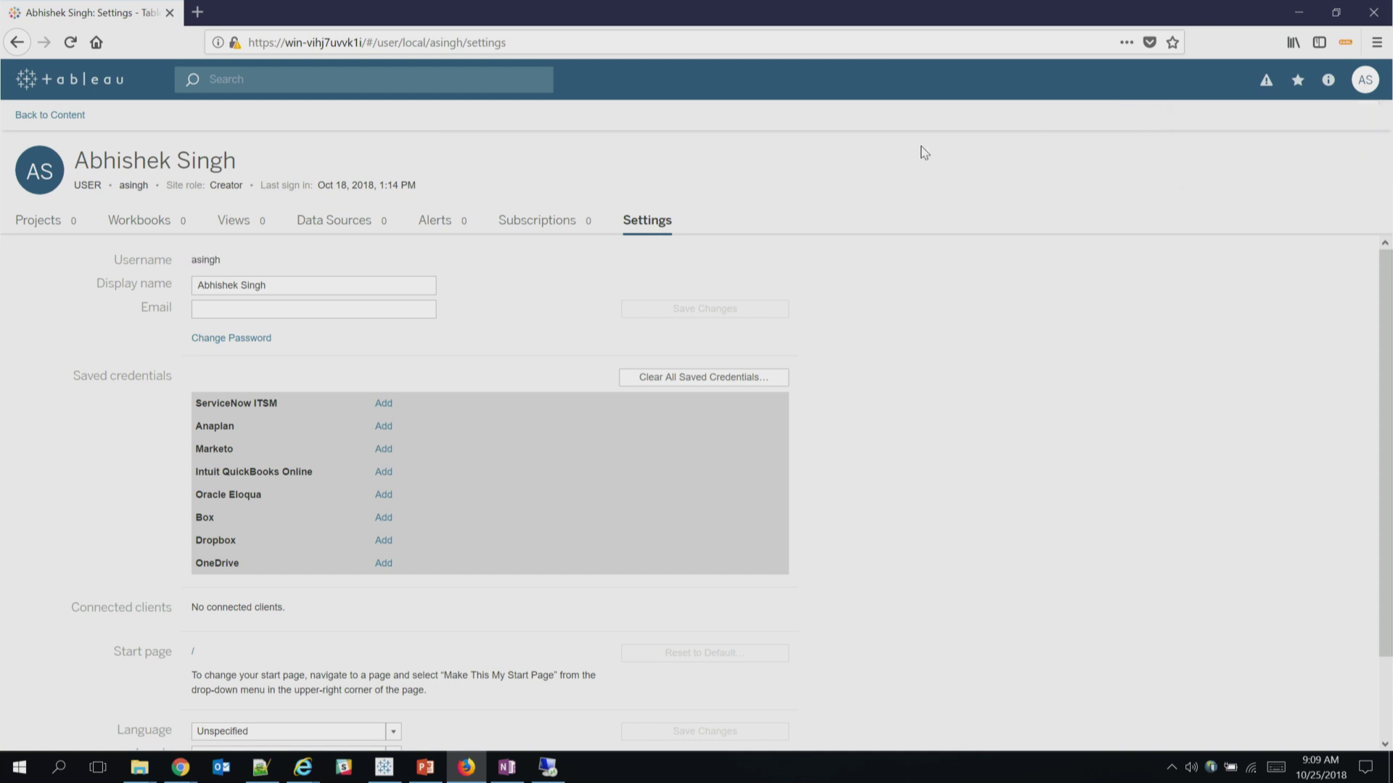
left_click(41, 114)
left_click(317, 44)
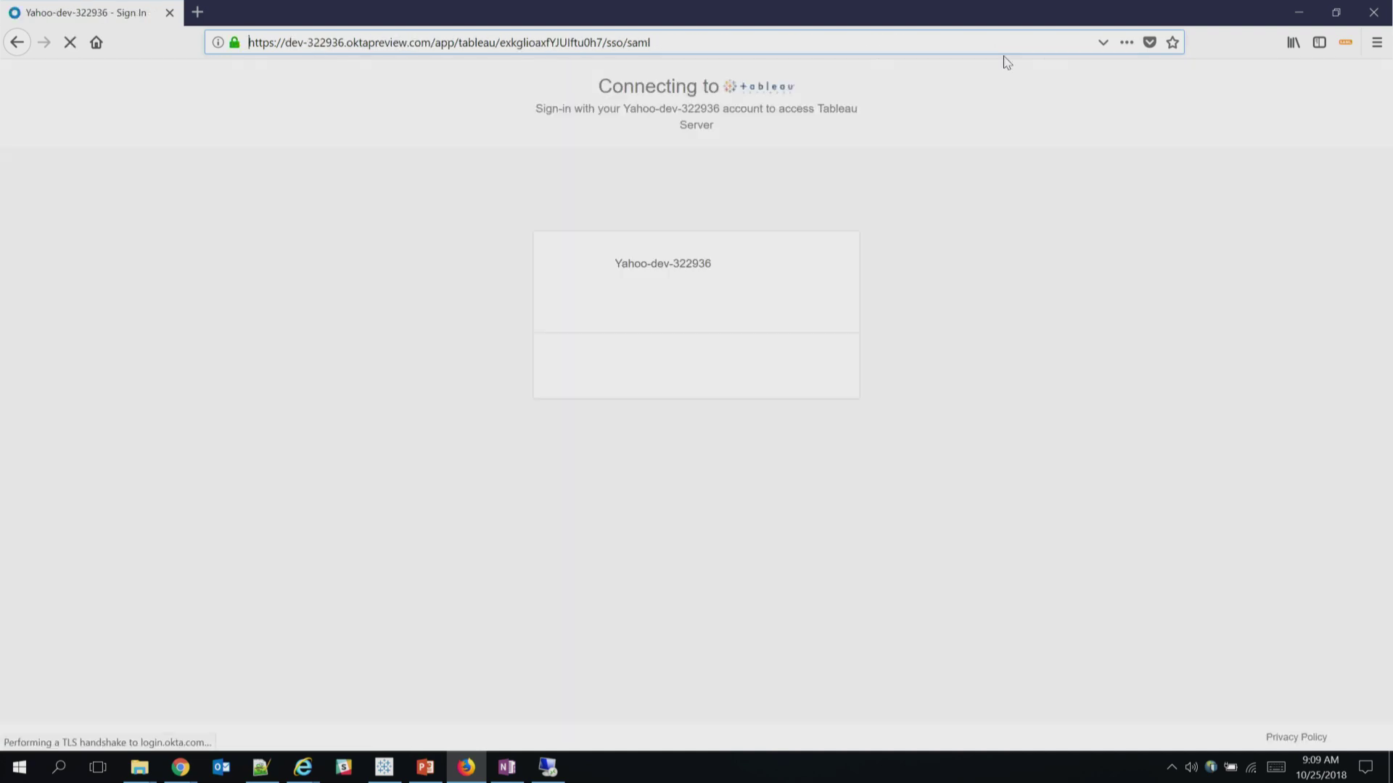
Step: Start SAML-tracer and sign in to Okta with the prefilled account to capture the Tableau Server login requests
left_click(1345, 43)
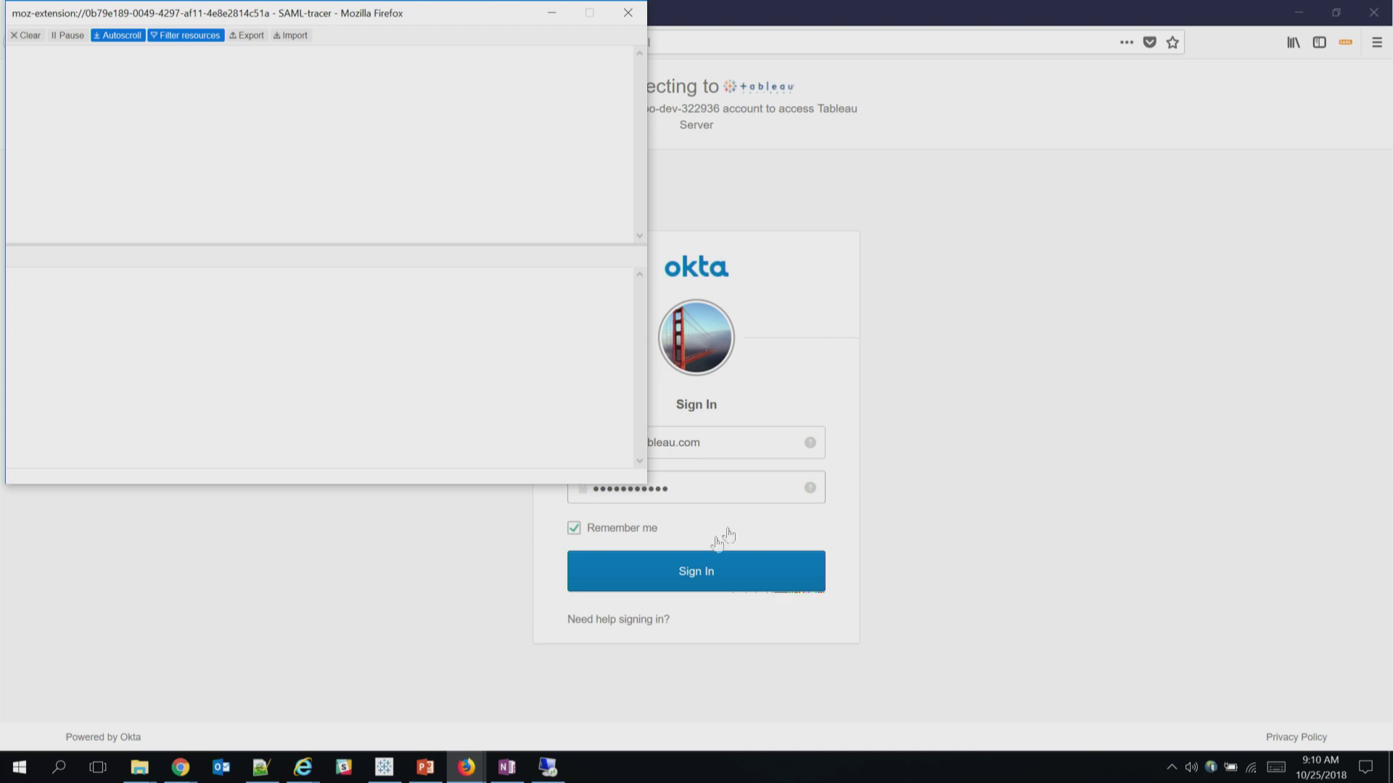
left_click(687, 573)
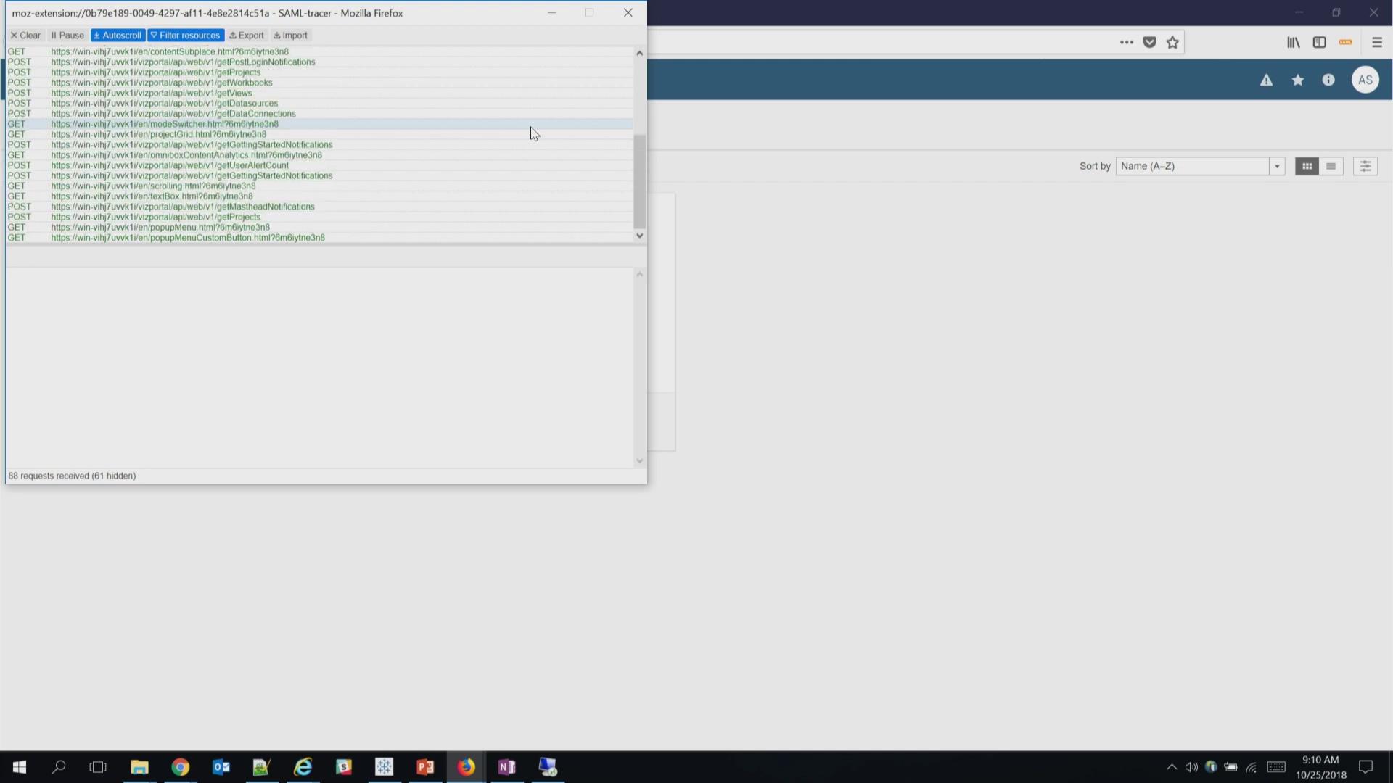
Step: Find the SAML-tagged POST request to wg/saml/SSO/index.html in the trace and show its decoded SAML message
left_click(531, 126)
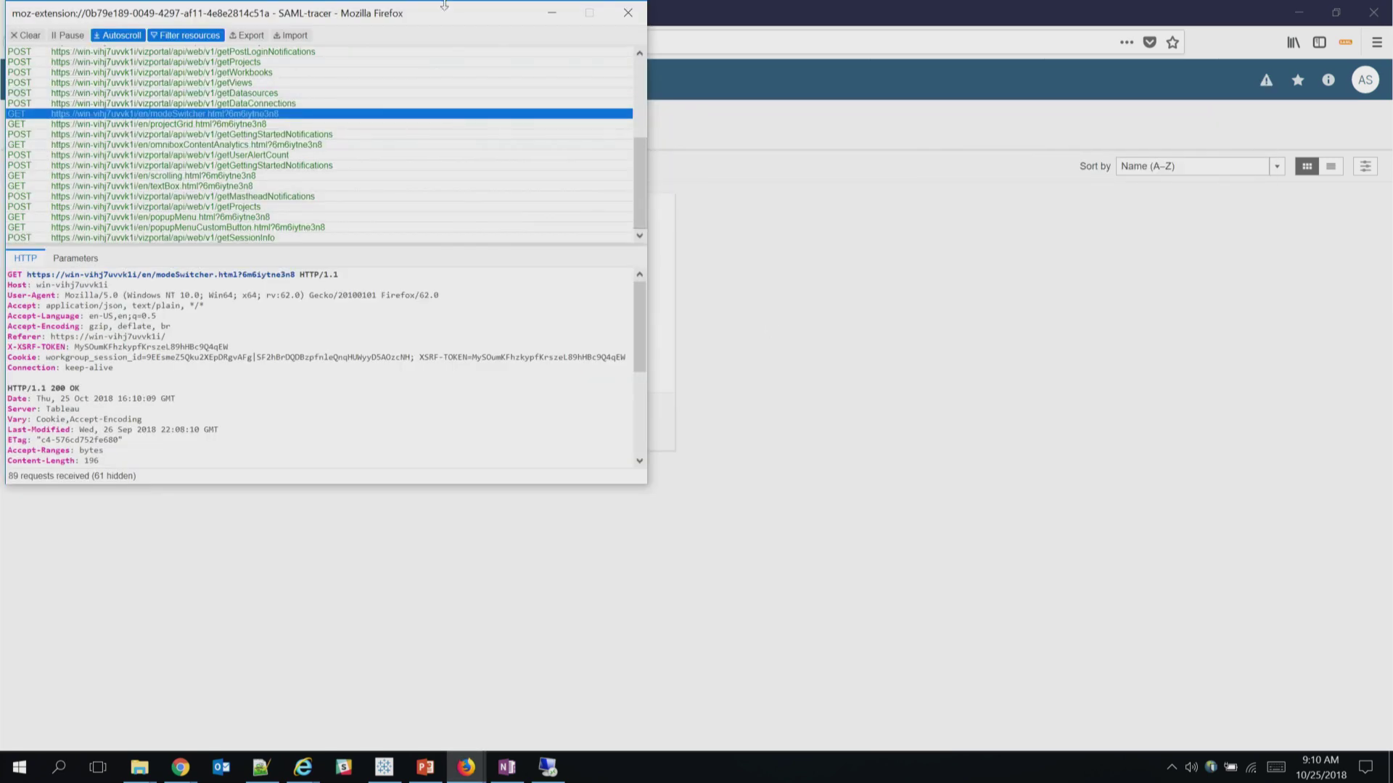
left_click_drag(455, 19, 662, 77)
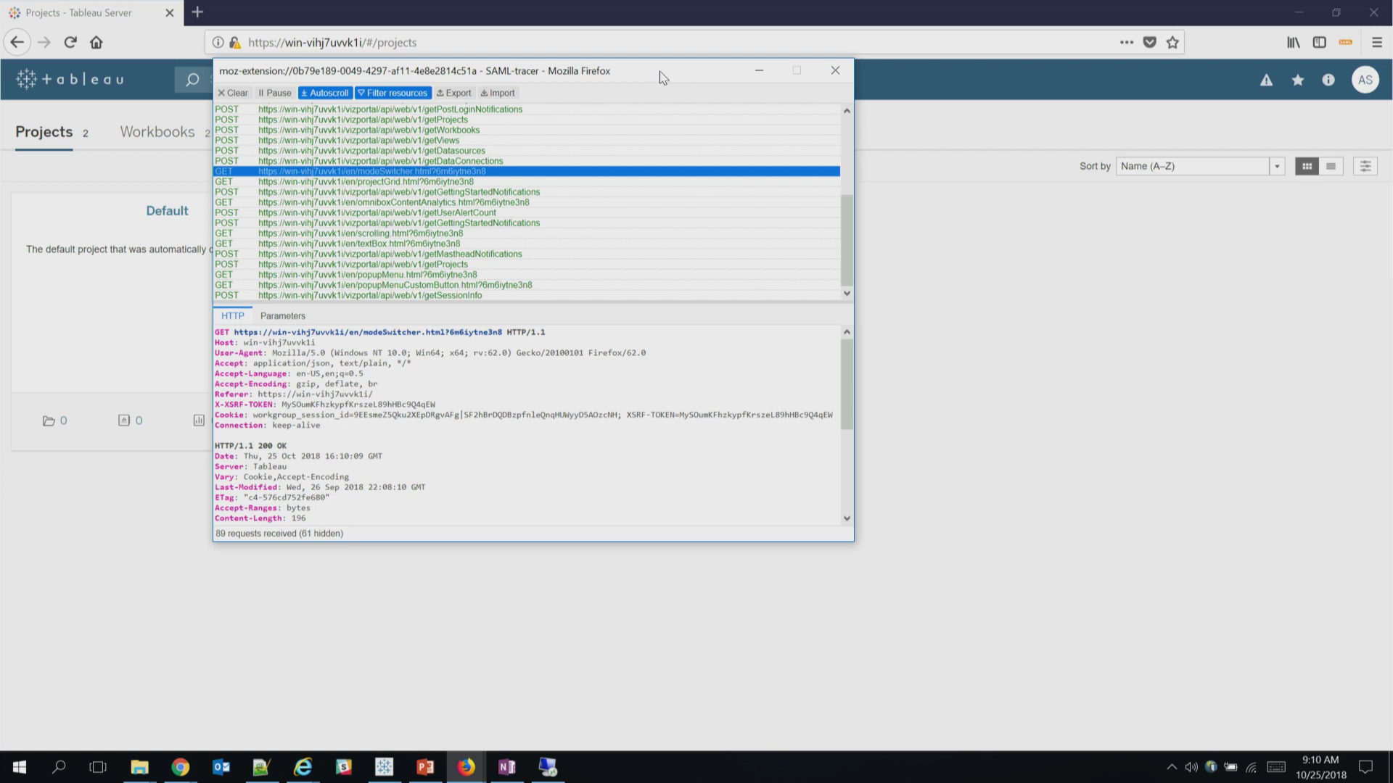
left_click_drag(847, 216, 849, 140)
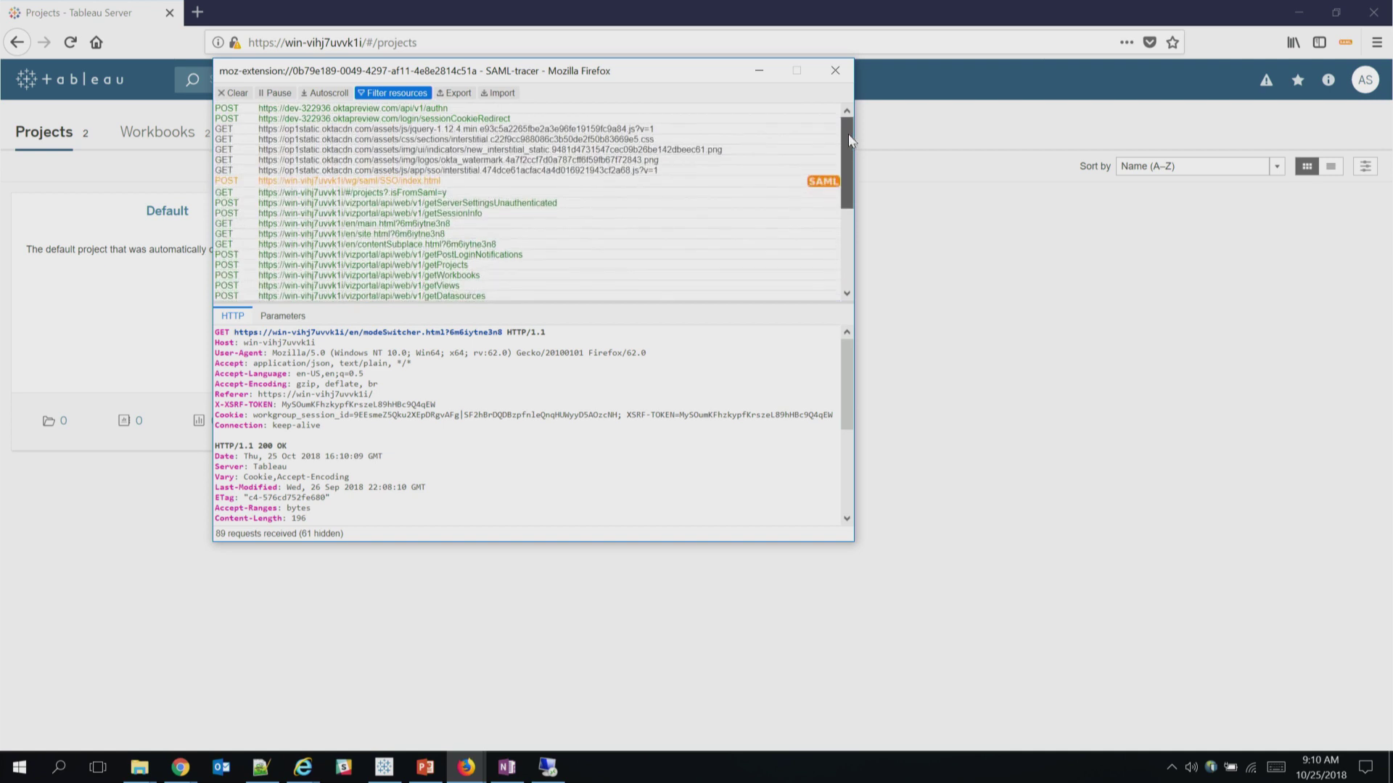
left_click(657, 183)
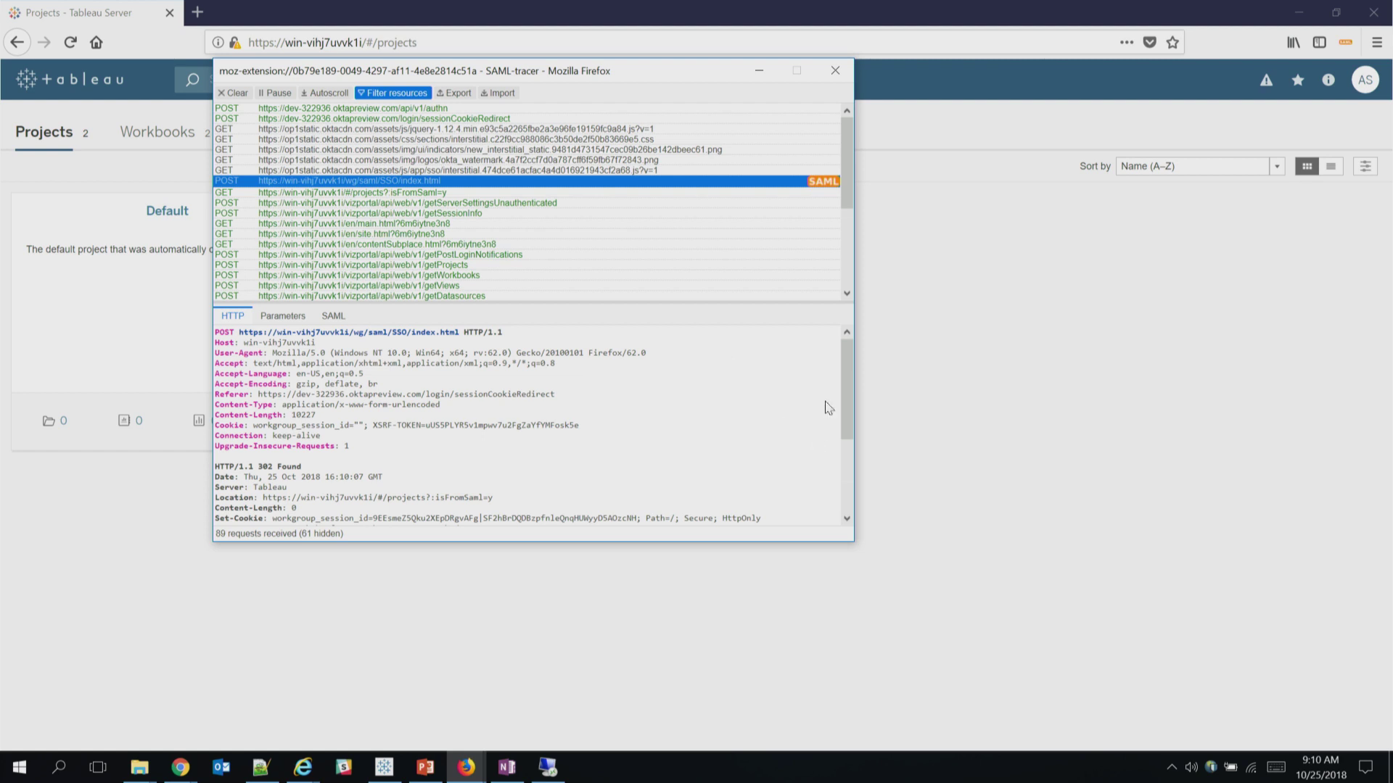
left_click(336, 317)
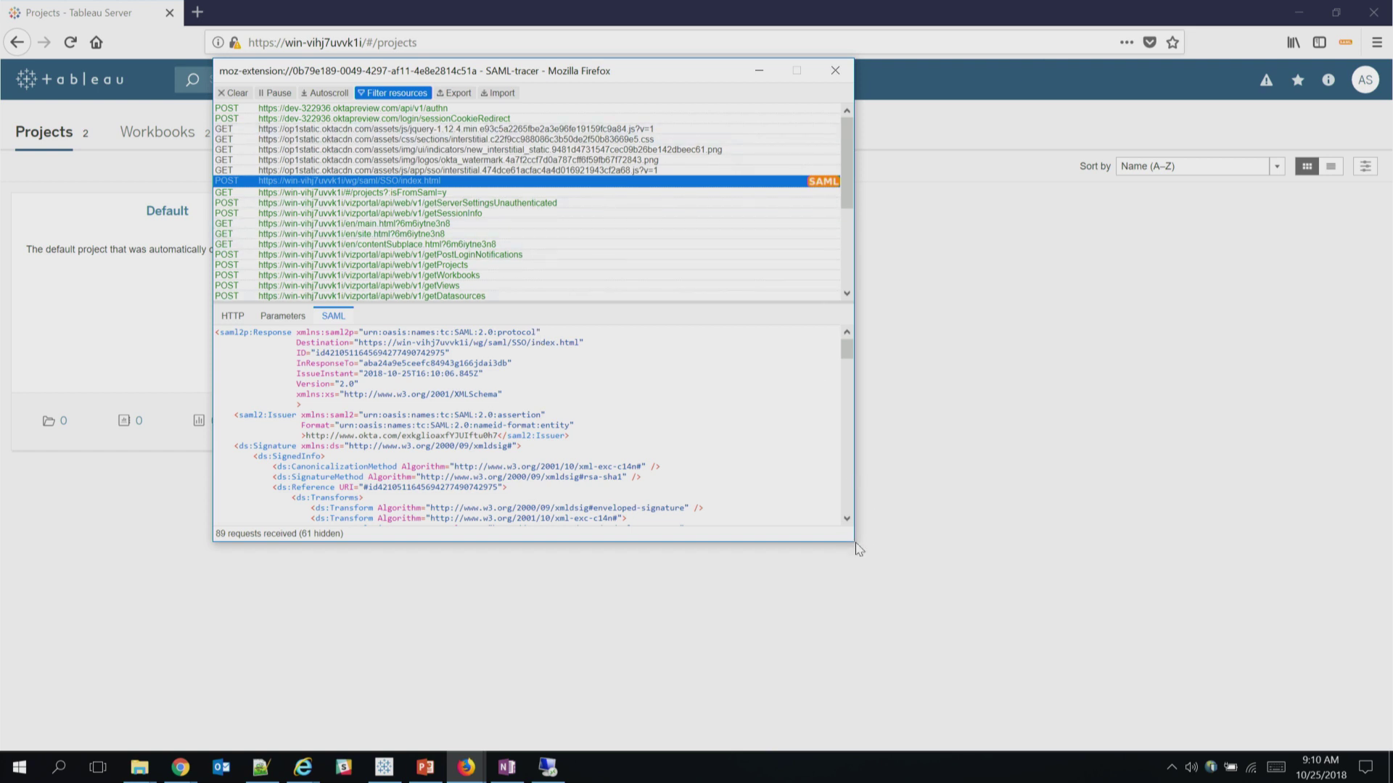
Step: Enlarge the SAML-tracer window and its detail area, and examine the SAML response down to the username attribute and its value
left_click_drag(858, 549, 1352, 700)
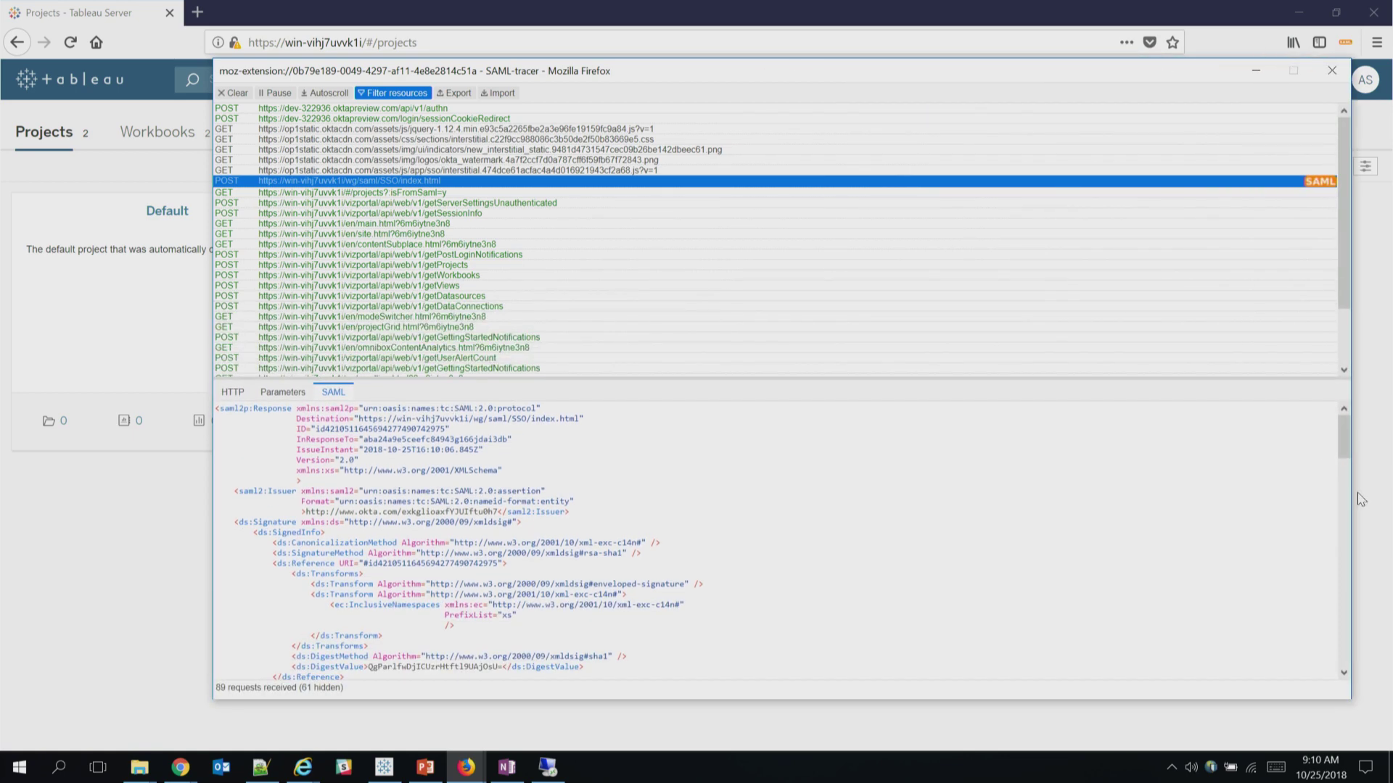
left_click_drag(1166, 377, 1158, 253)
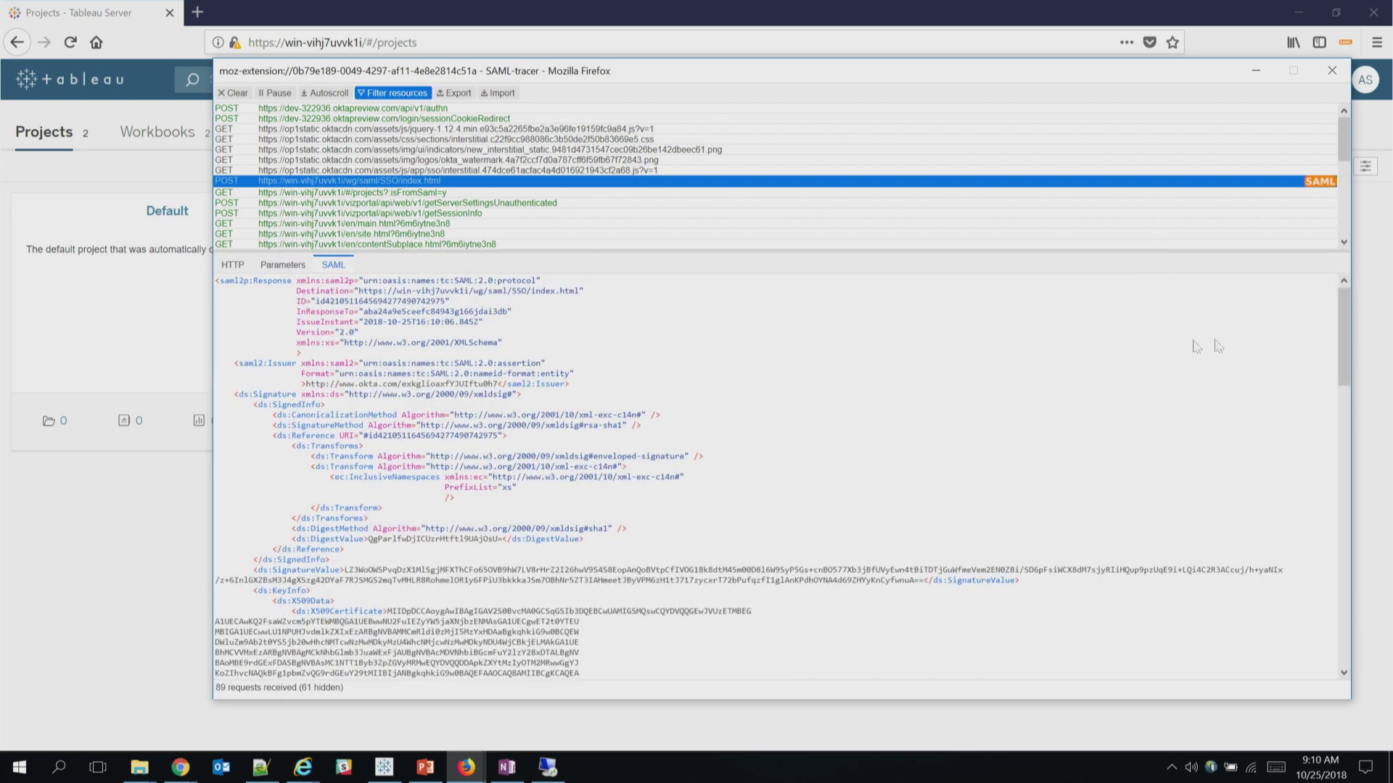
left_click_drag(1339, 330, 1339, 363)
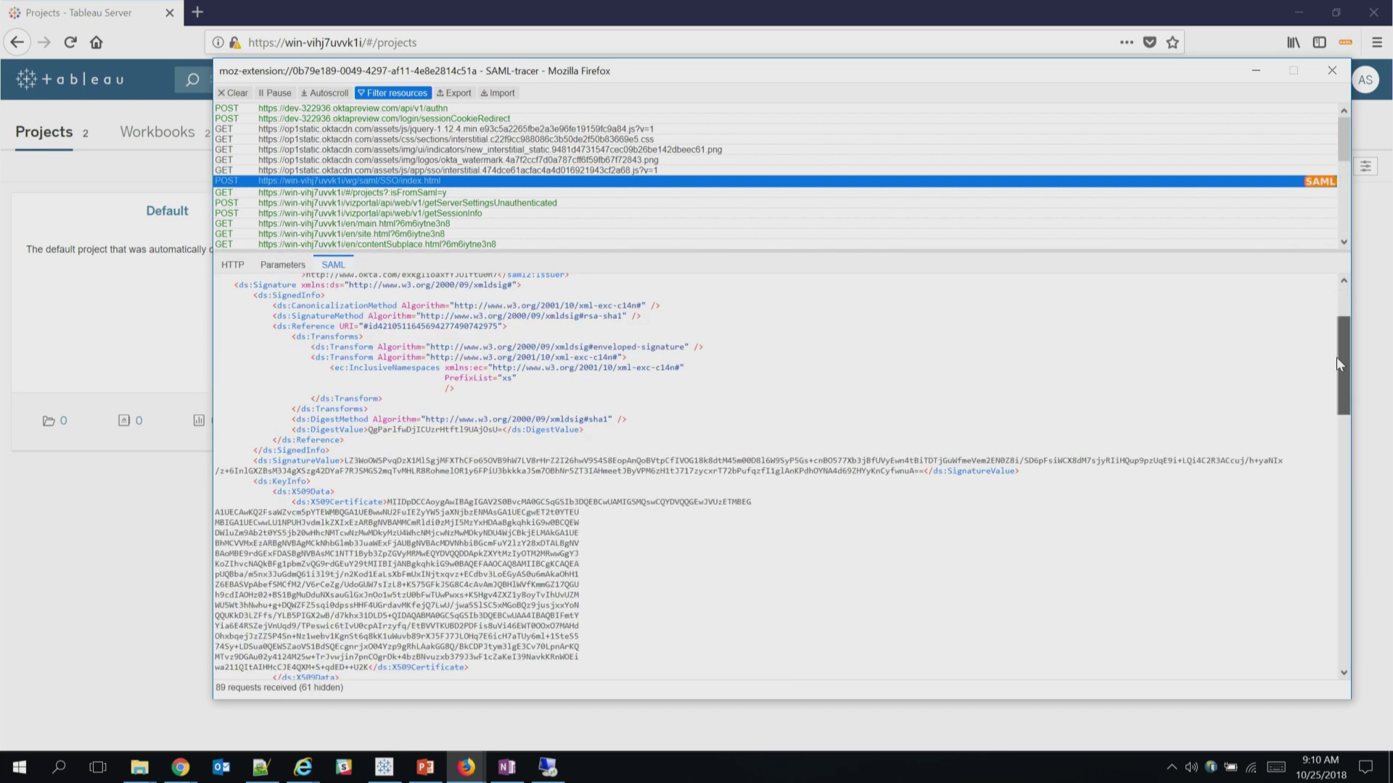
left_click_drag(1336, 356, 1356, 628)
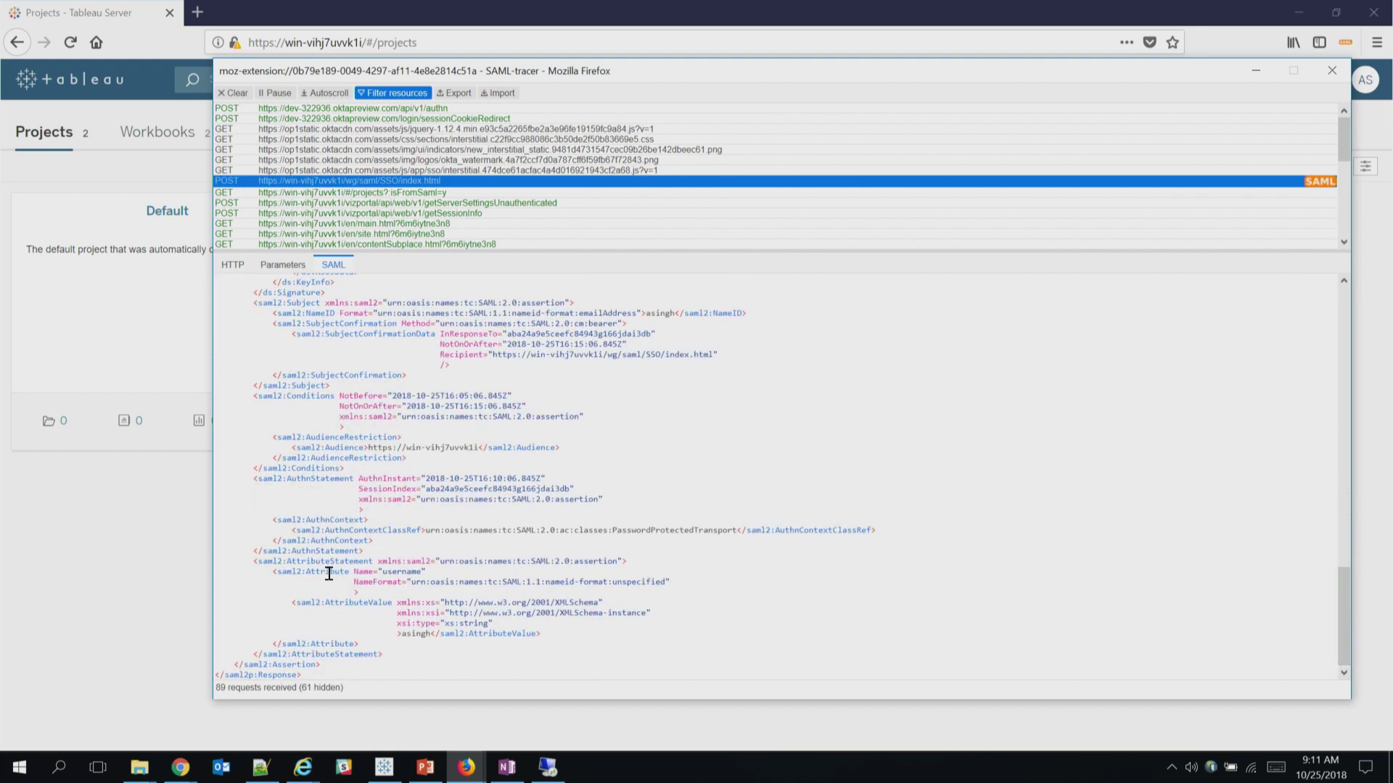
double_click(397, 573)
double_click(417, 634)
Step: Switch to PowerPoint and run the slide show from the Demo slide through the configuration, SAML Response and IDP Metadata slides to Troubleshooting
left_click(425, 766)
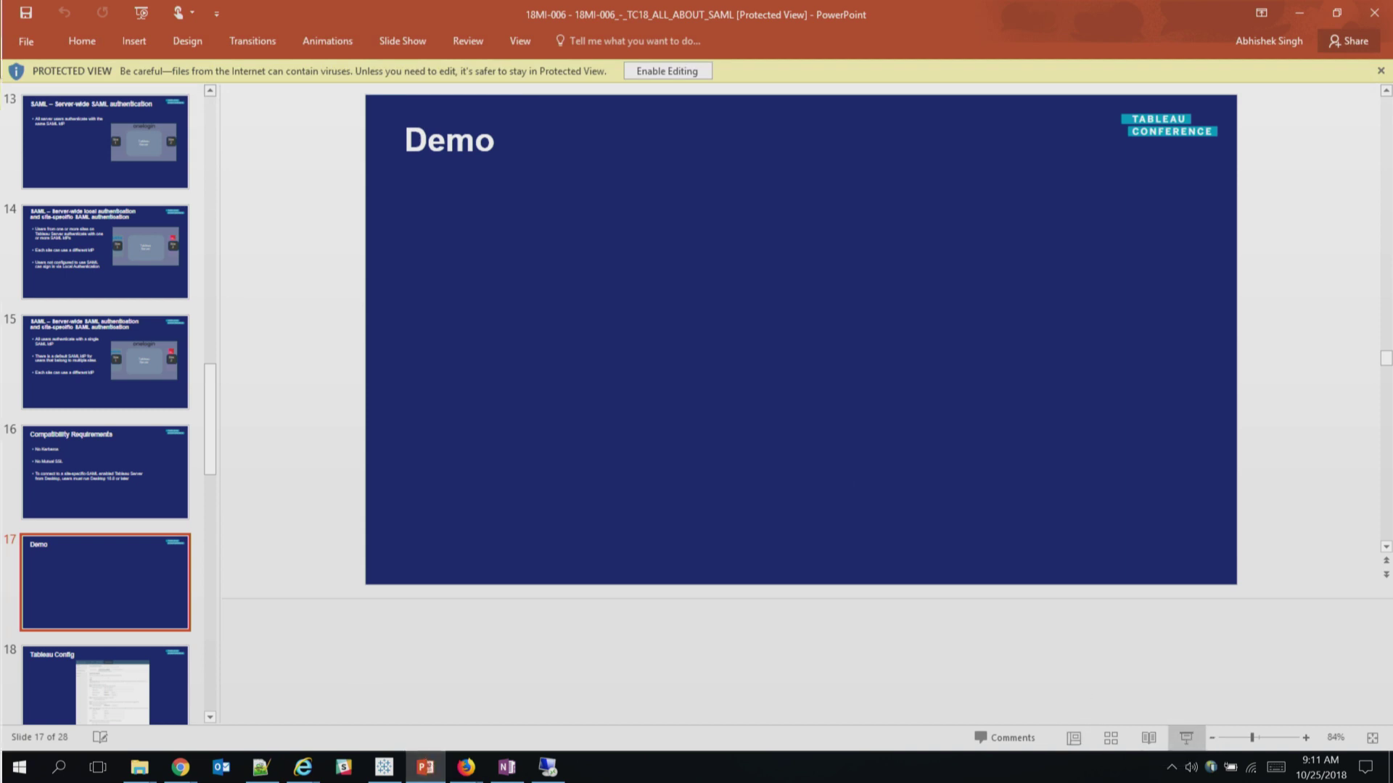
left_click(1184, 738)
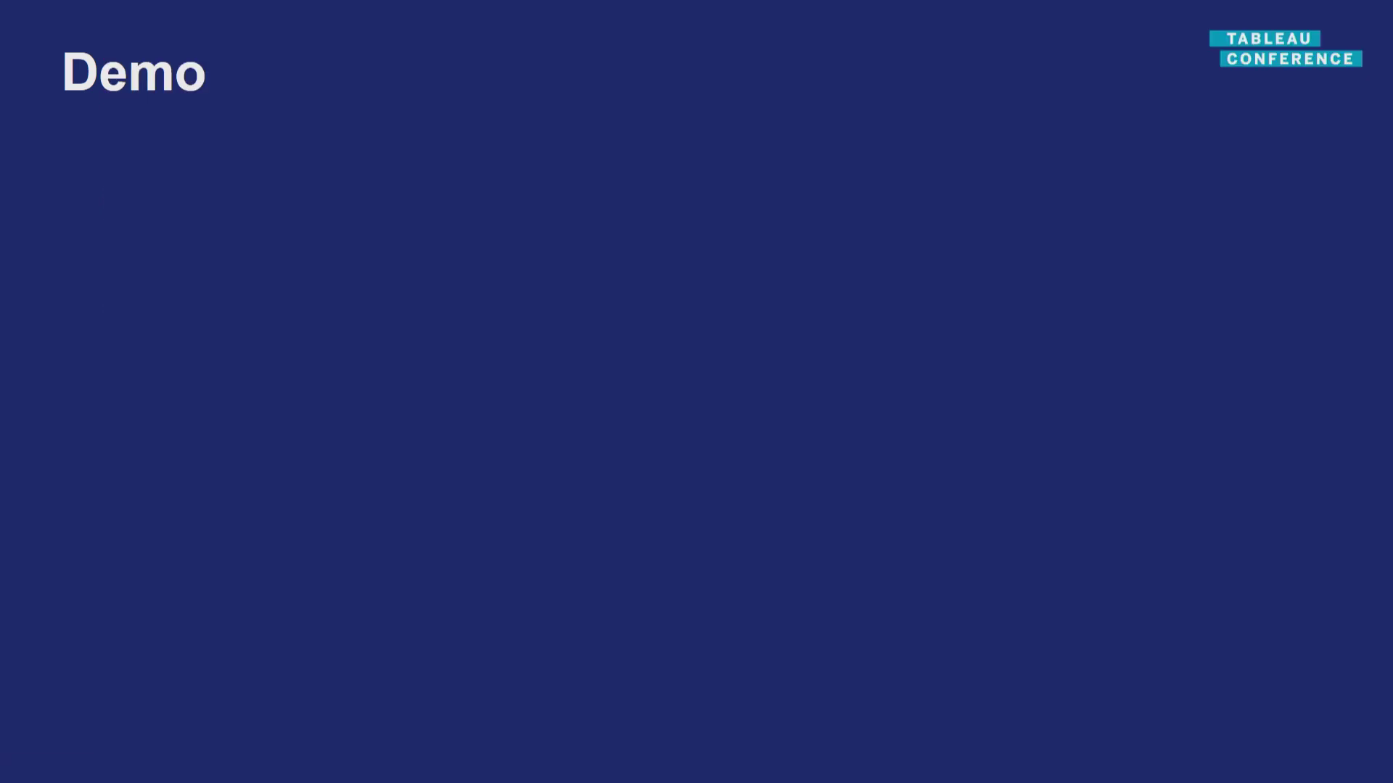
key("Right")
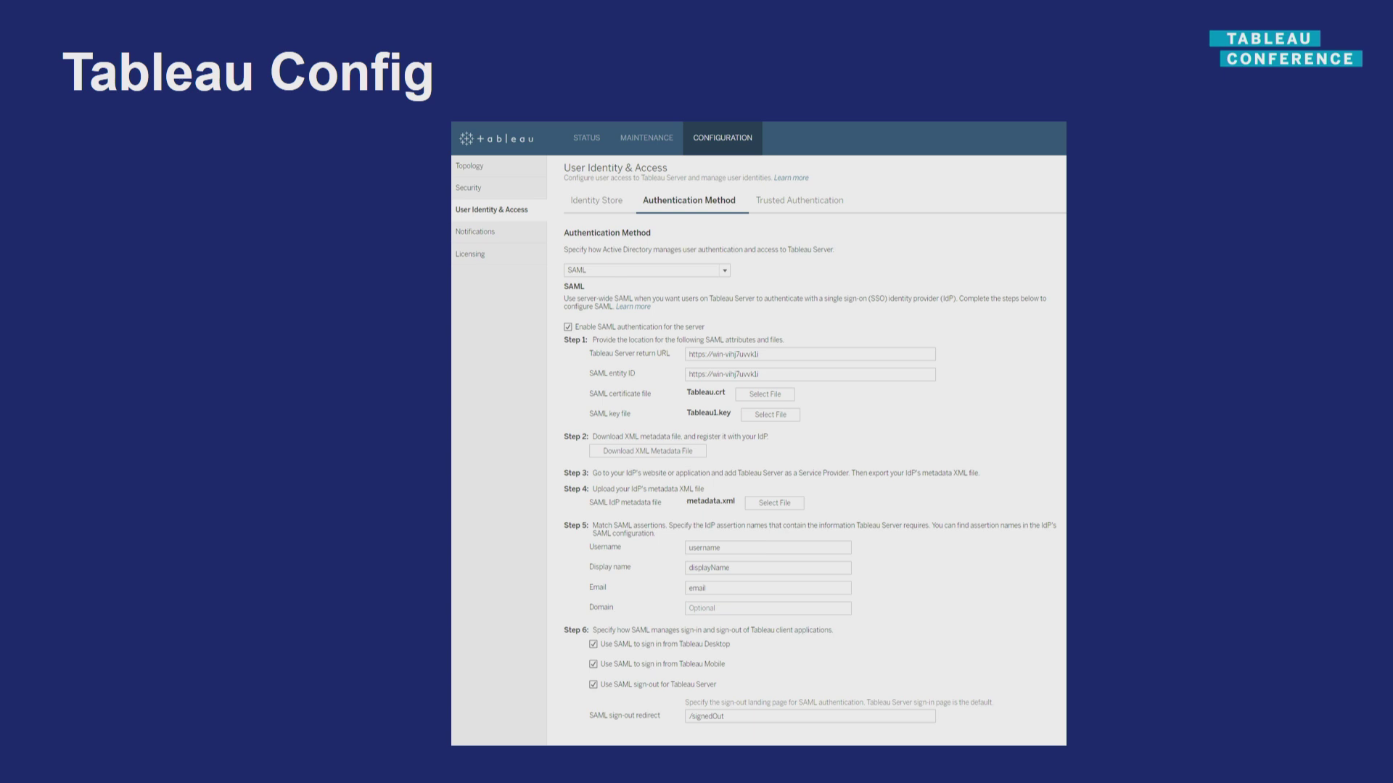
key("Right")
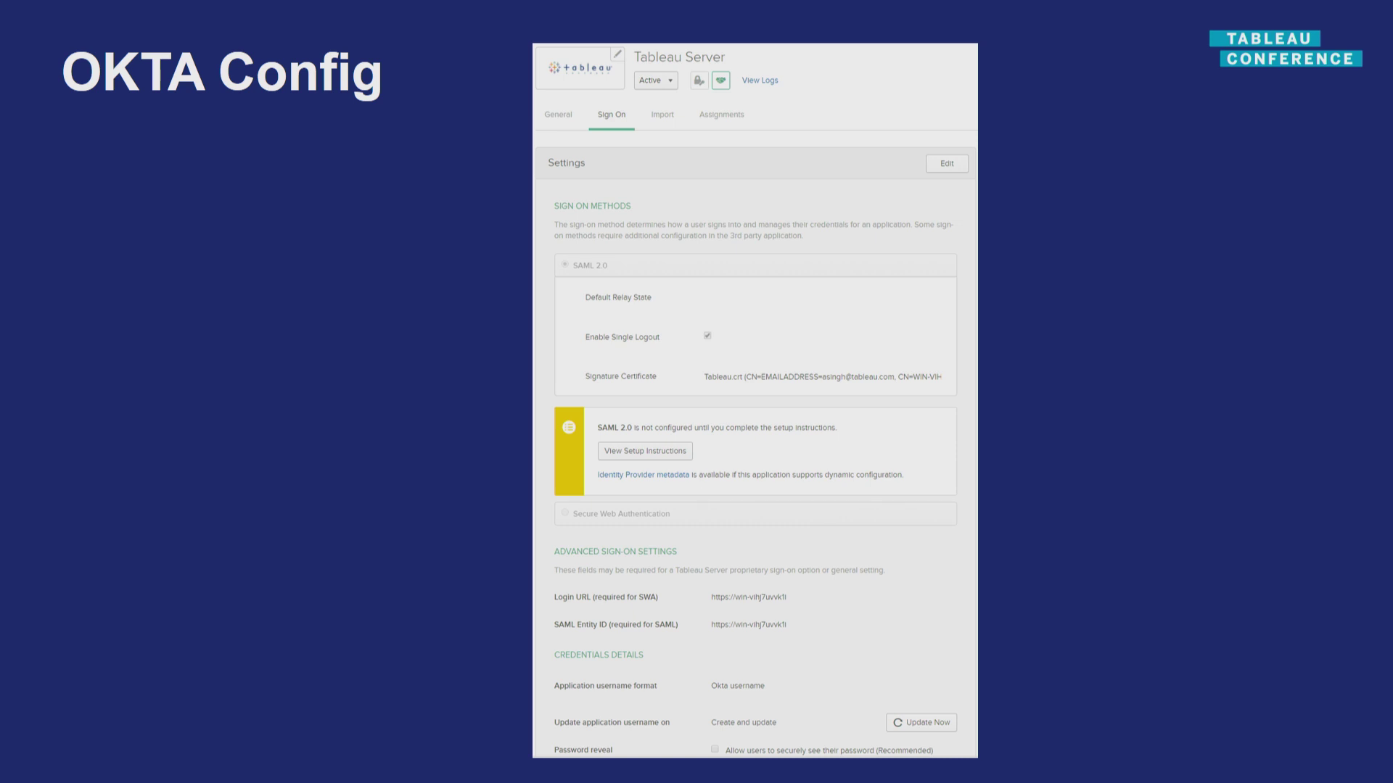
key("Right")
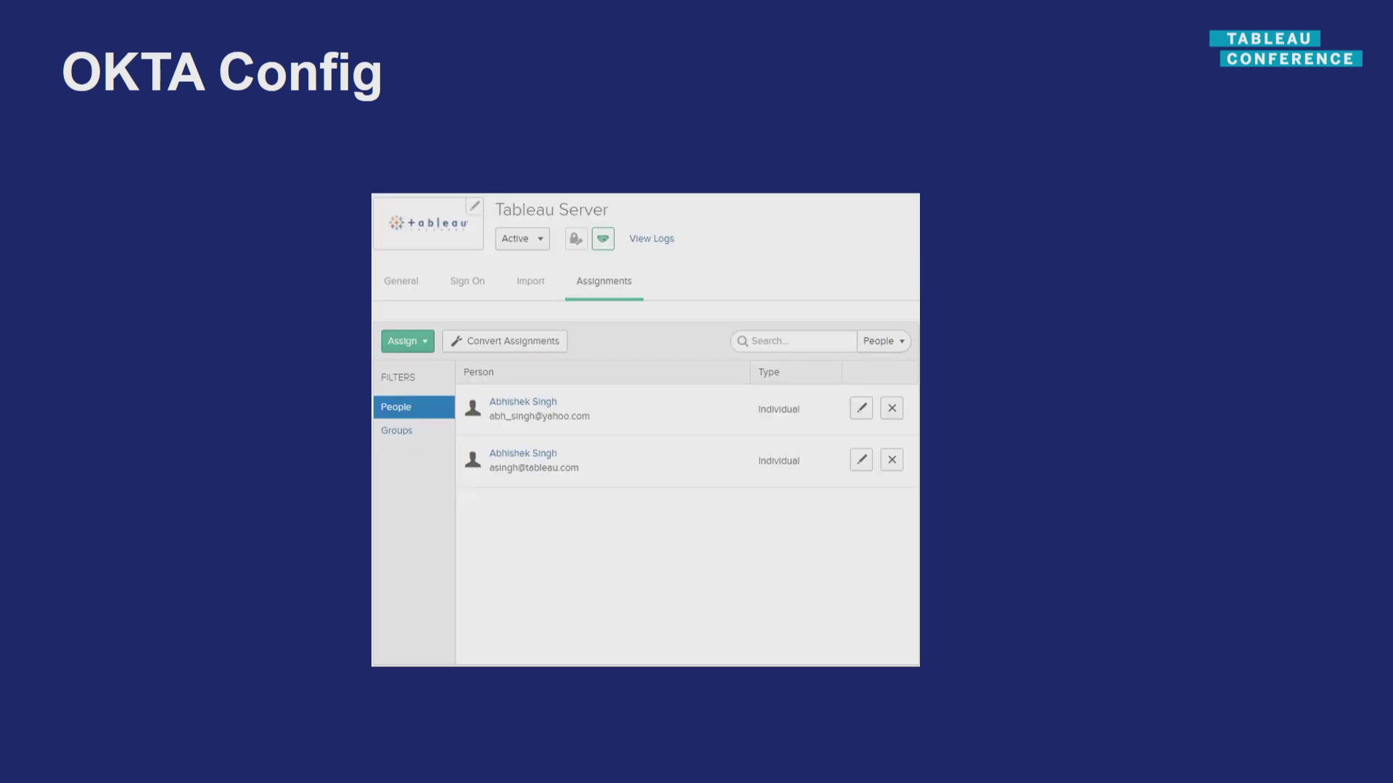
key("Right")
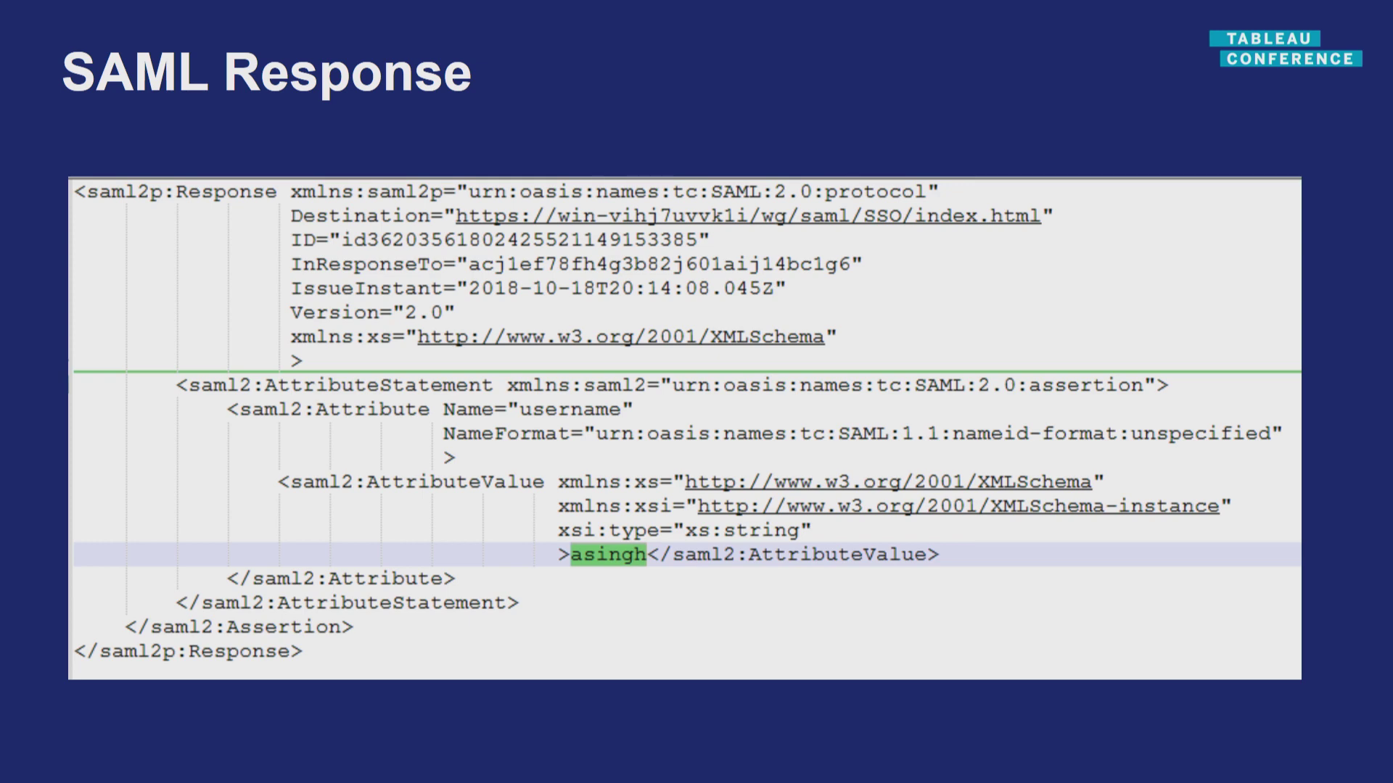
key("Right")
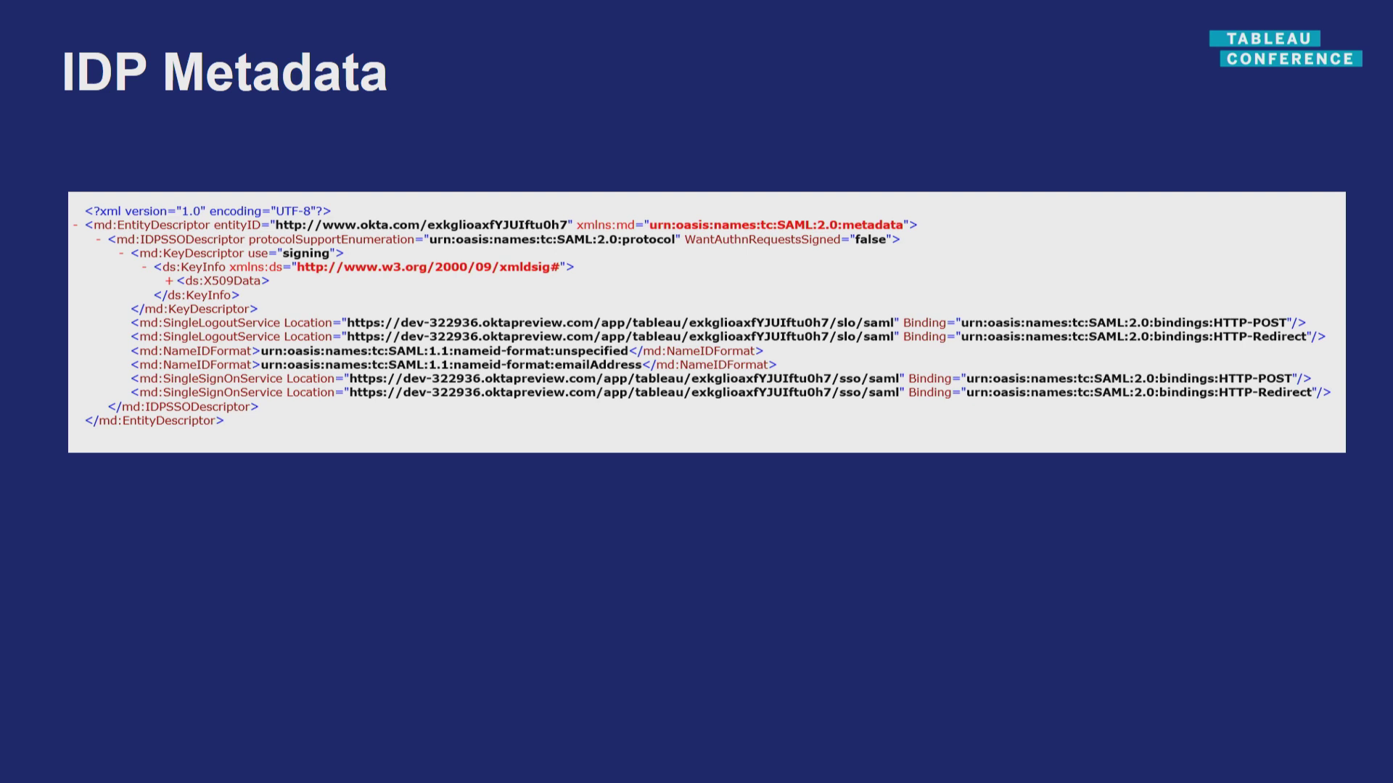
key("Right")
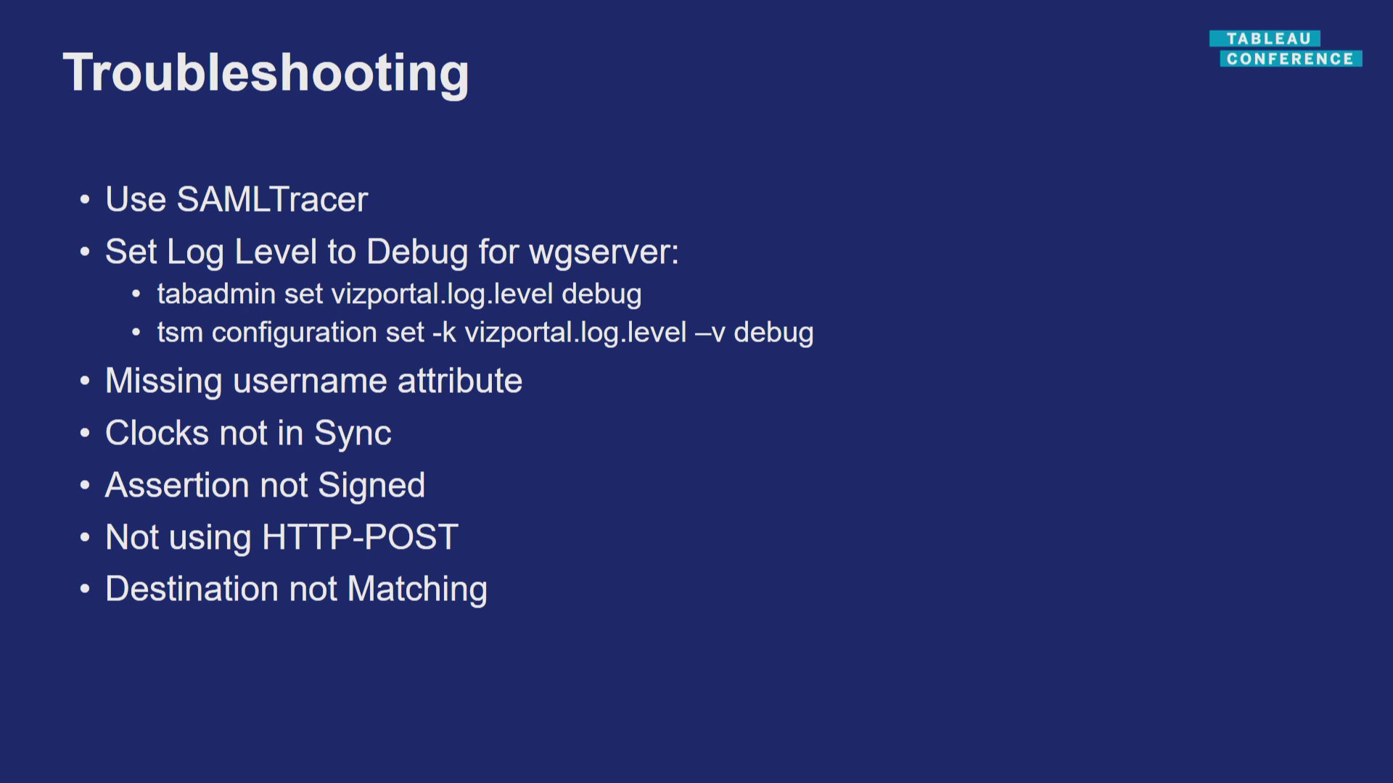